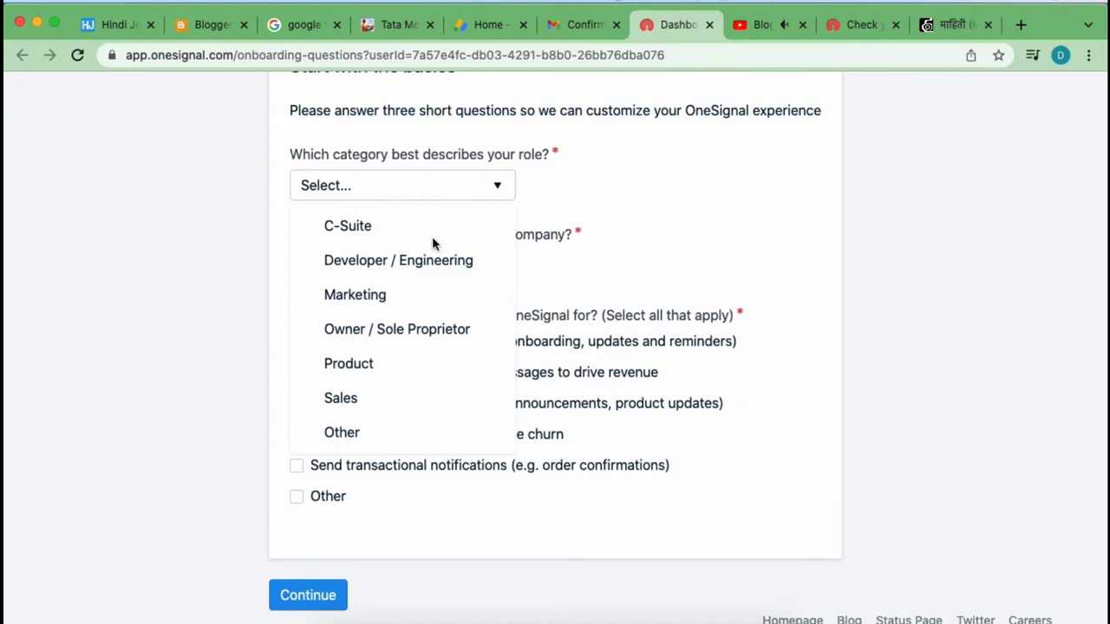
pyautogui.click(437, 621)
pyautogui.click(334, 432)
pyautogui.click(367, 434)
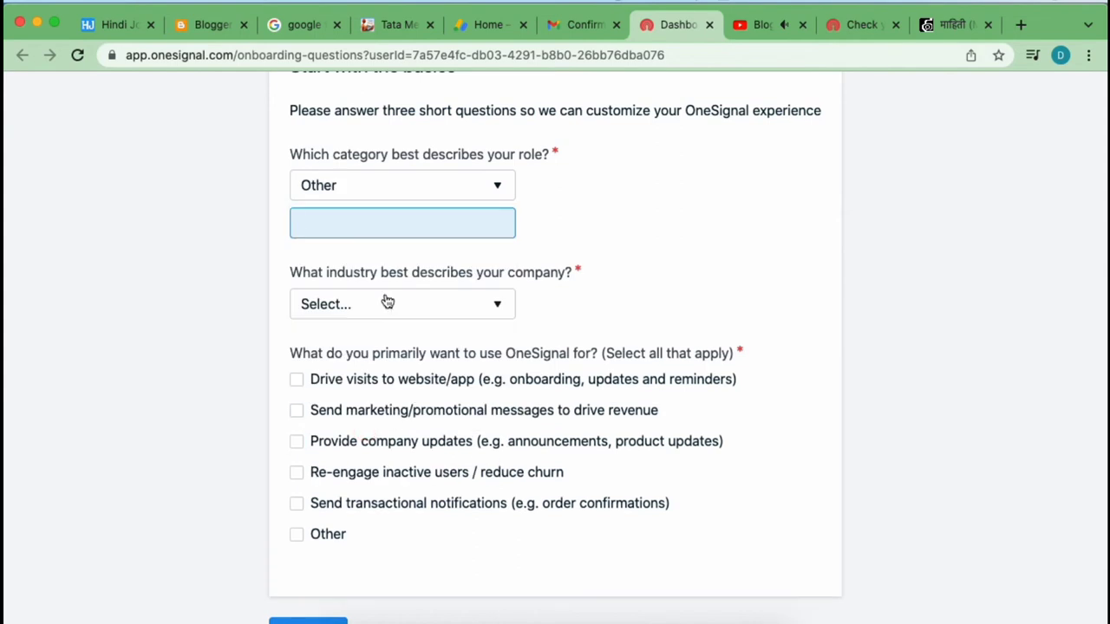
# - Set the role category to Marketing and the company industry to Education in the onboarding questions
pyautogui.click(458, 186)
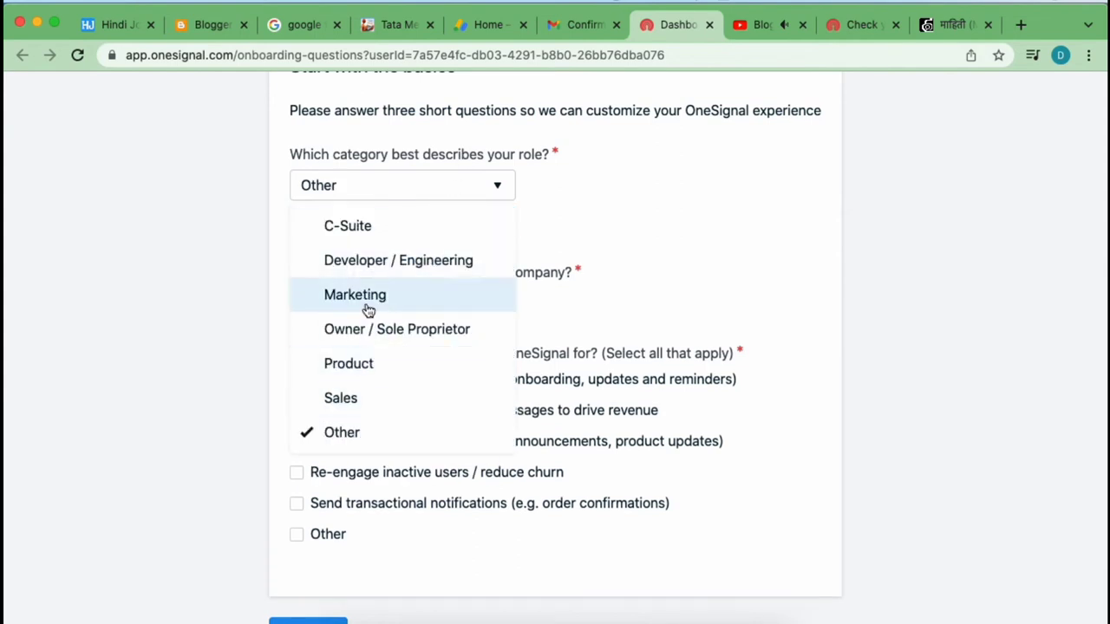
pyautogui.click(405, 302)
pyautogui.click(446, 265)
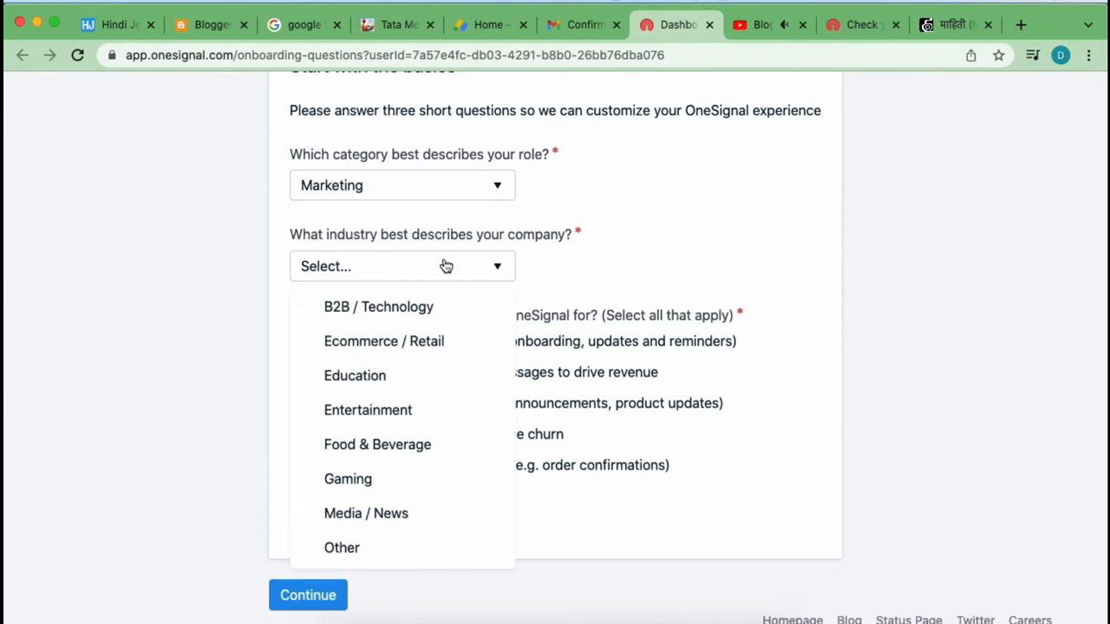
pyautogui.scroll(-2, 379, 508)
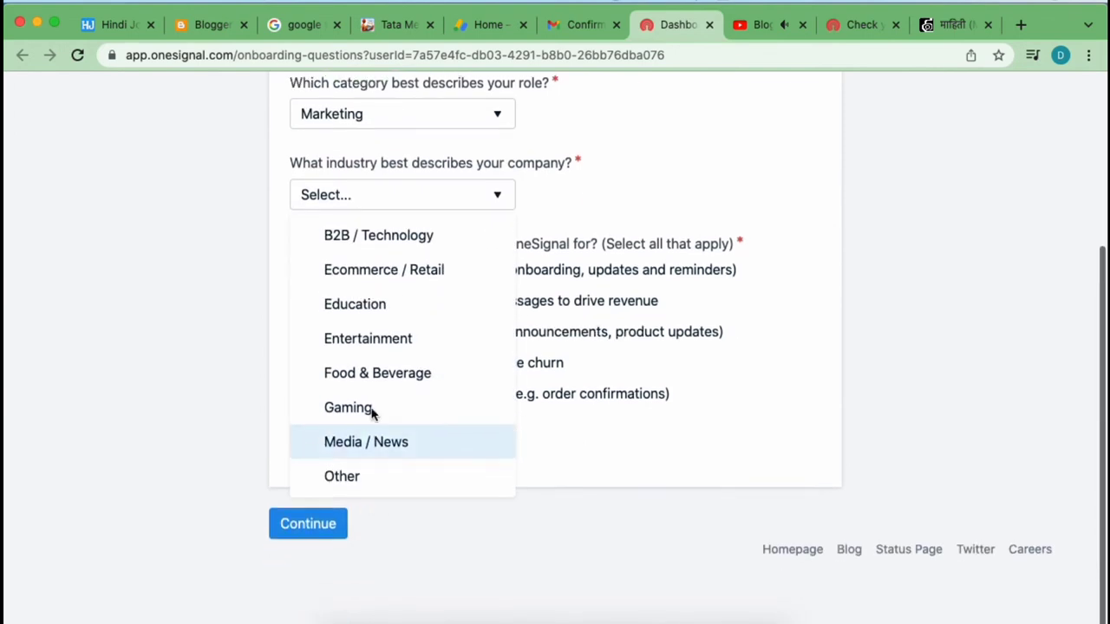
pyautogui.click(373, 308)
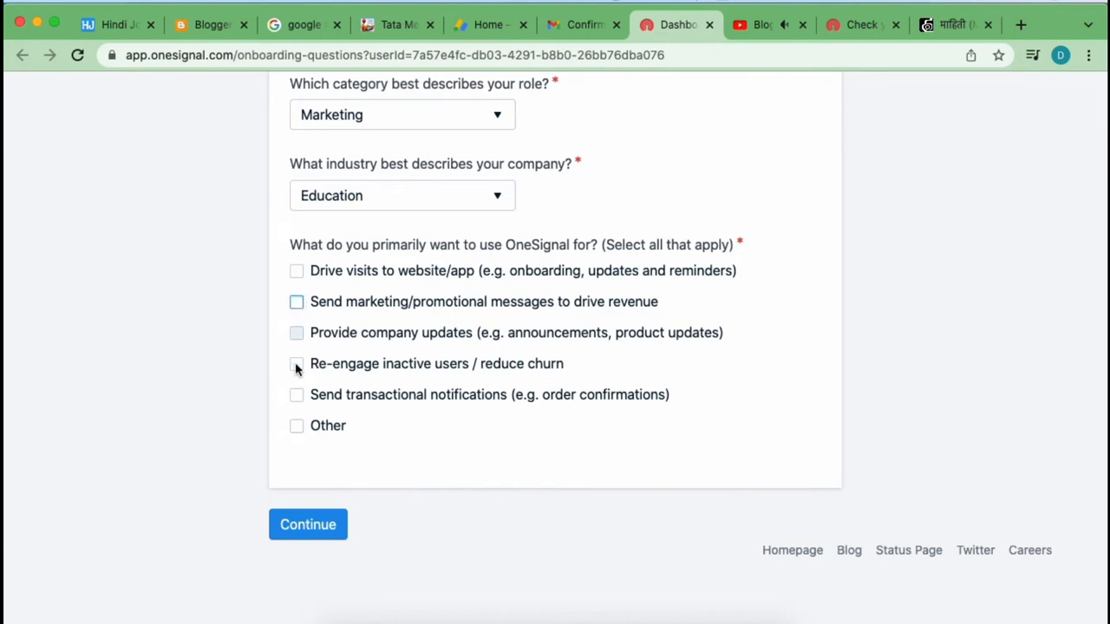
# - Select driving visits to the website/app as the primary use of OneSignal and submit the onboarding answers
pyautogui.click(297, 274)
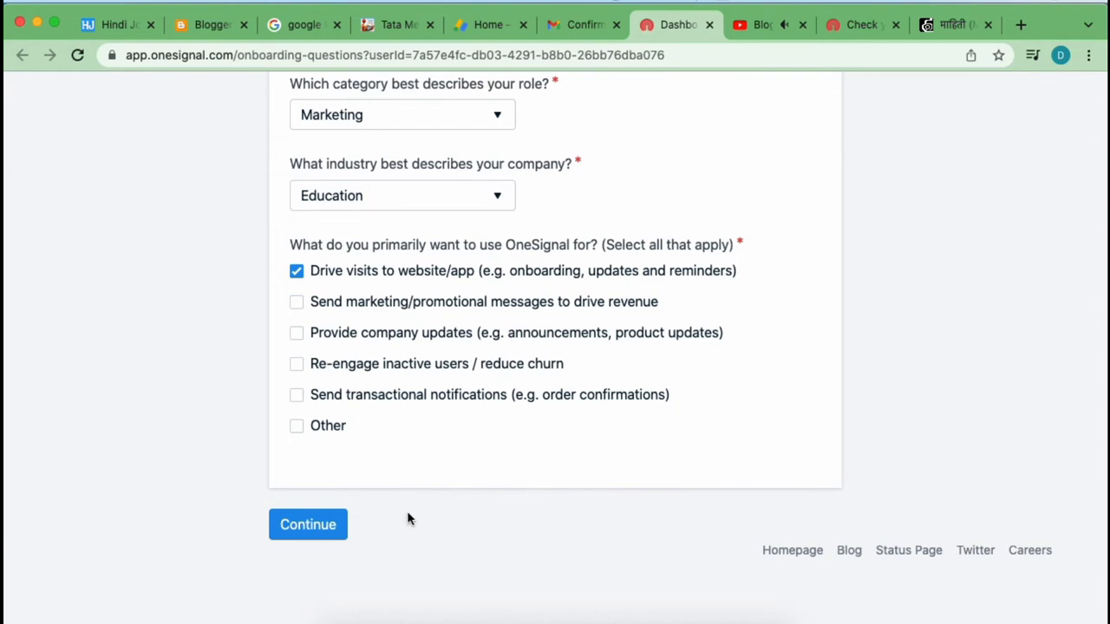
pyautogui.click(324, 526)
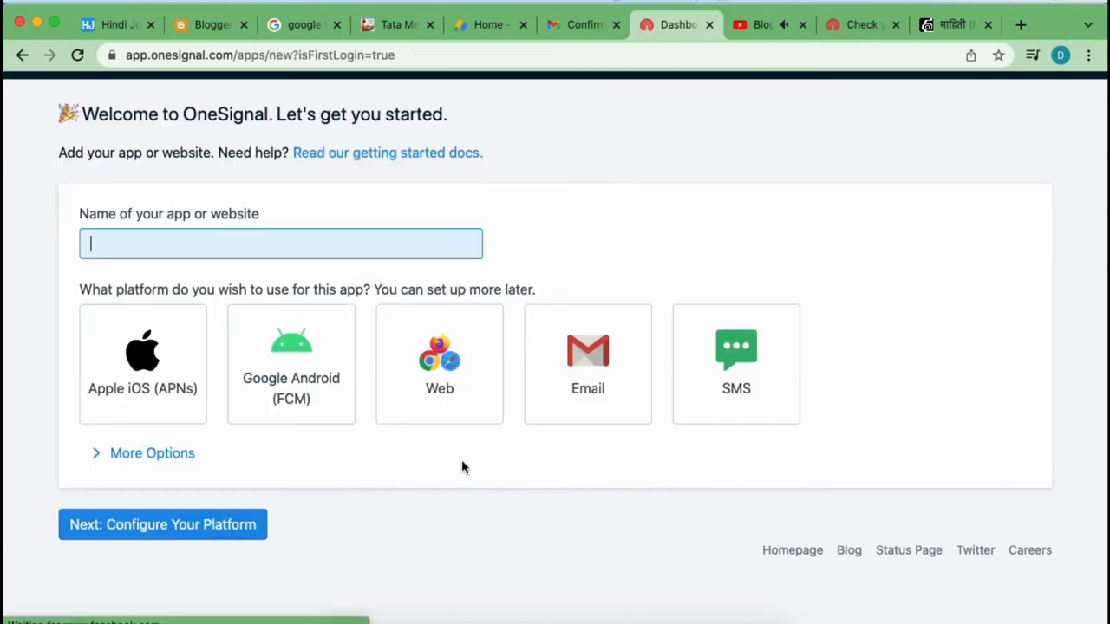
# - Copy the Hindi Jobs blog's web address and paste it as the name of the new app or website
pyautogui.click(304, 365)
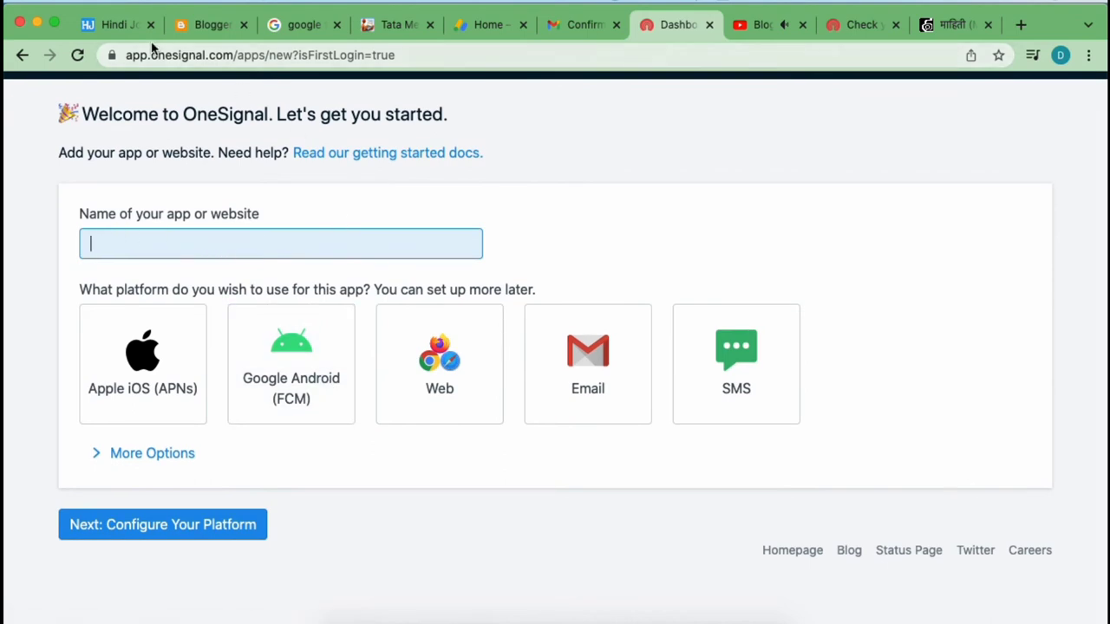
pyautogui.click(96, 28)
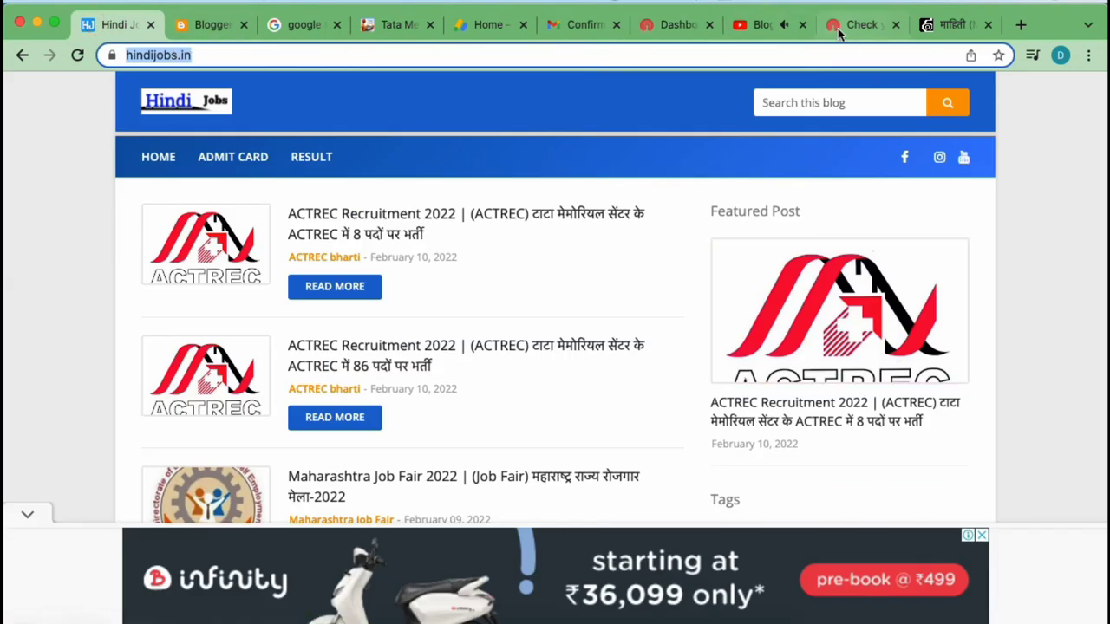
pyautogui.click(659, 26)
pyautogui.write('https://www.hindijobs.in/')
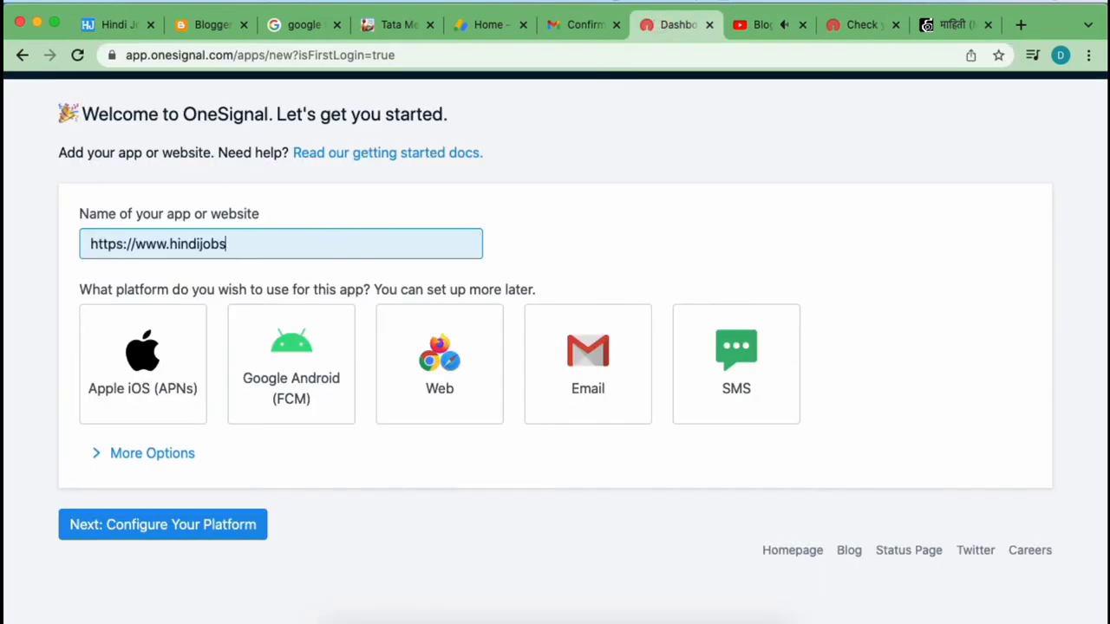
# - Shorten the pasted website name to hindijobs
pyautogui.click(194, 293)
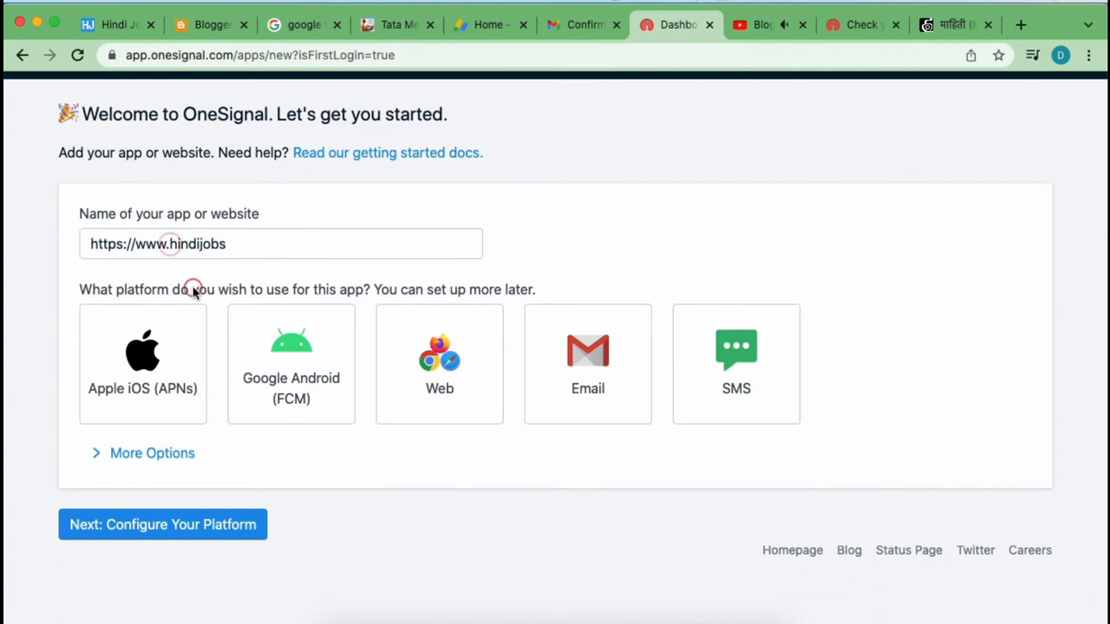
pyautogui.click(169, 244)
pyautogui.click(235, 343)
pyautogui.press('BackSpace')
pyautogui.press('BackSpace')
pyautogui.press('BackSpace')
pyautogui.press('BackSpace')
pyautogui.press('BackSpace')
pyautogui.press('BackSpace')
pyautogui.press('BackSpace')
pyautogui.press('BackSpace')
pyautogui.press('BackSpace')
pyautogui.press('BackSpace')
pyautogui.press('BackSpace')
pyautogui.press('BackSpace')
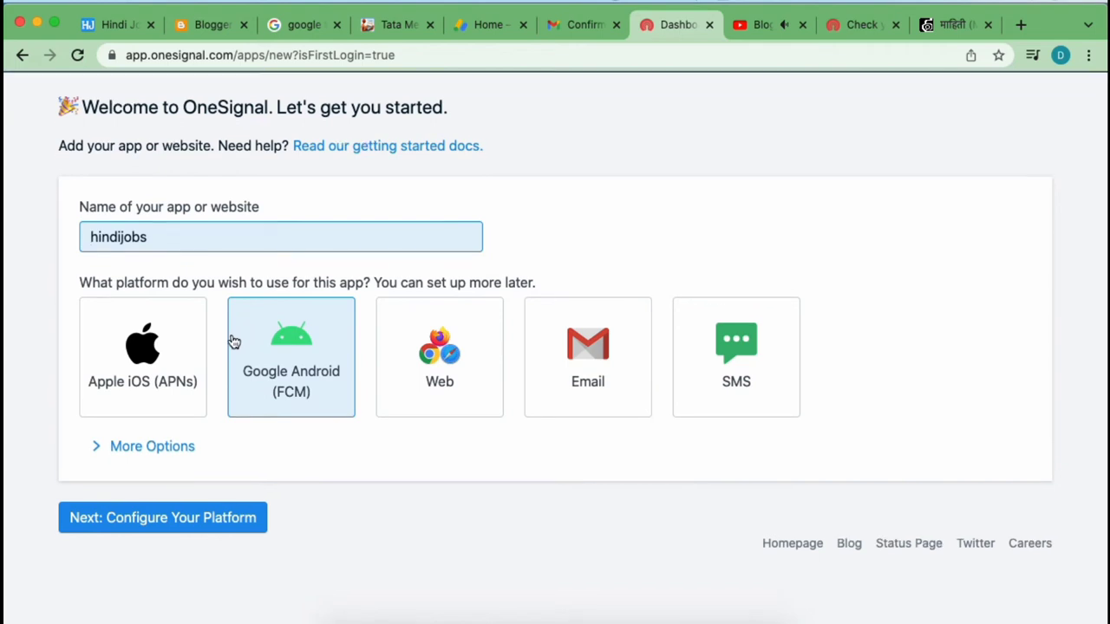
pyautogui.click(441, 371)
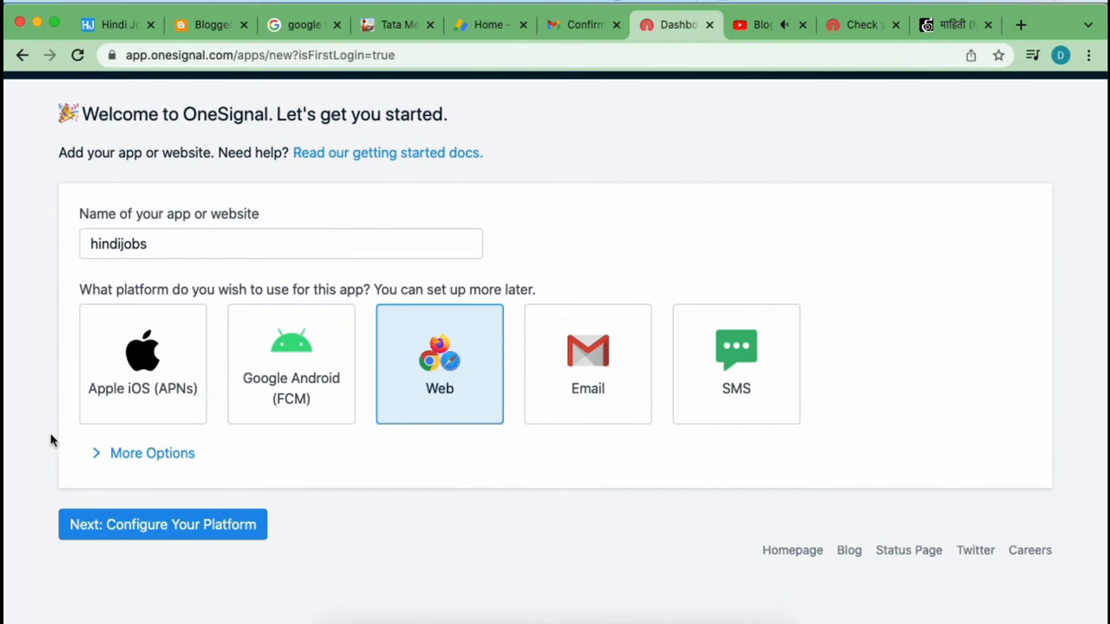
pyautogui.click(117, 460)
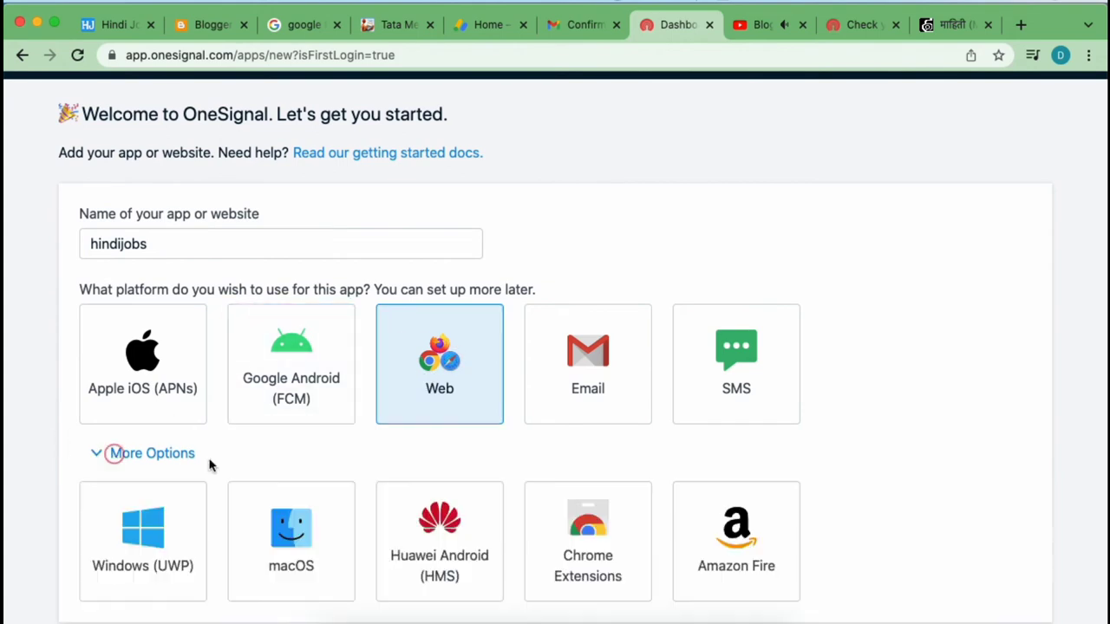
pyautogui.scroll(-3, 208, 468)
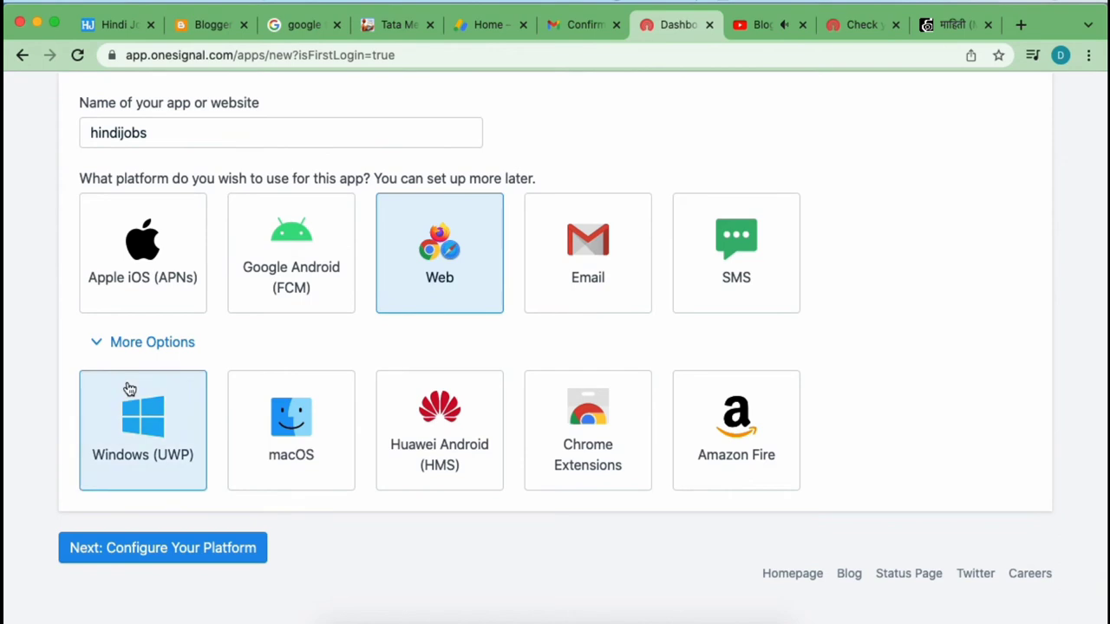
pyautogui.click(570, 436)
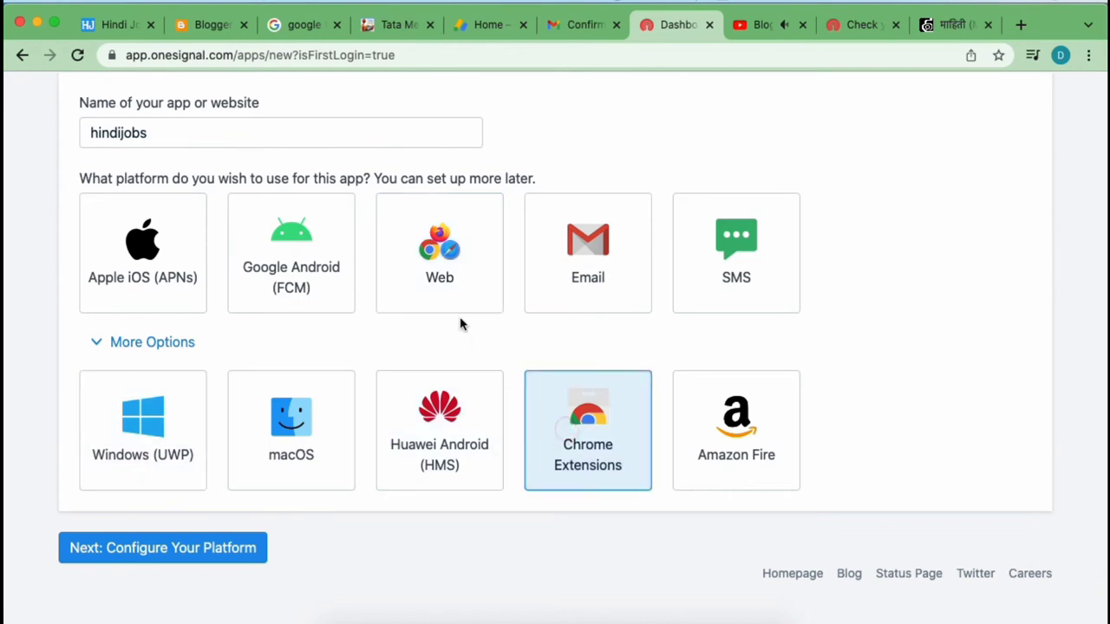
# - Choose Web as the platform for the hindijobs app and continue to its configuration
pyautogui.click(456, 284)
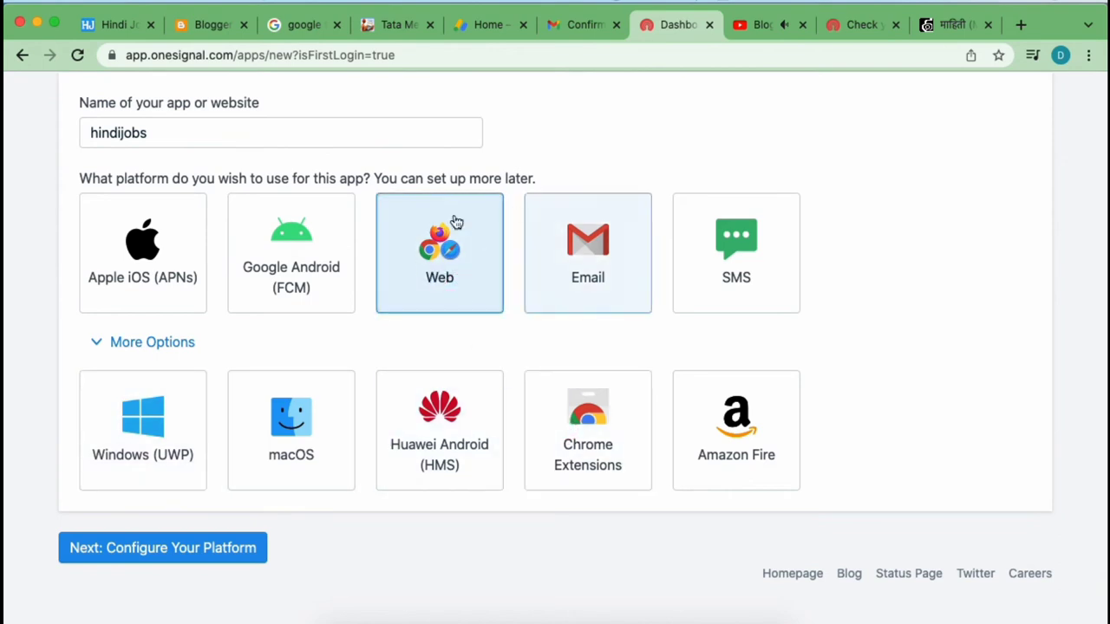
pyautogui.scroll(5, 439, 252)
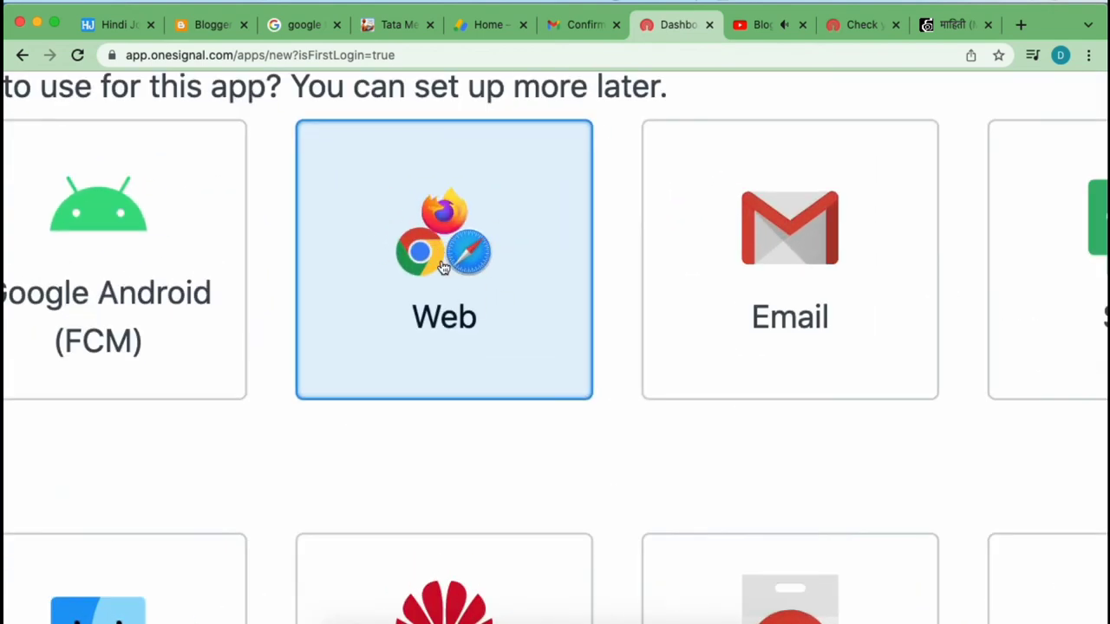
pyautogui.scroll(-5, 444, 267)
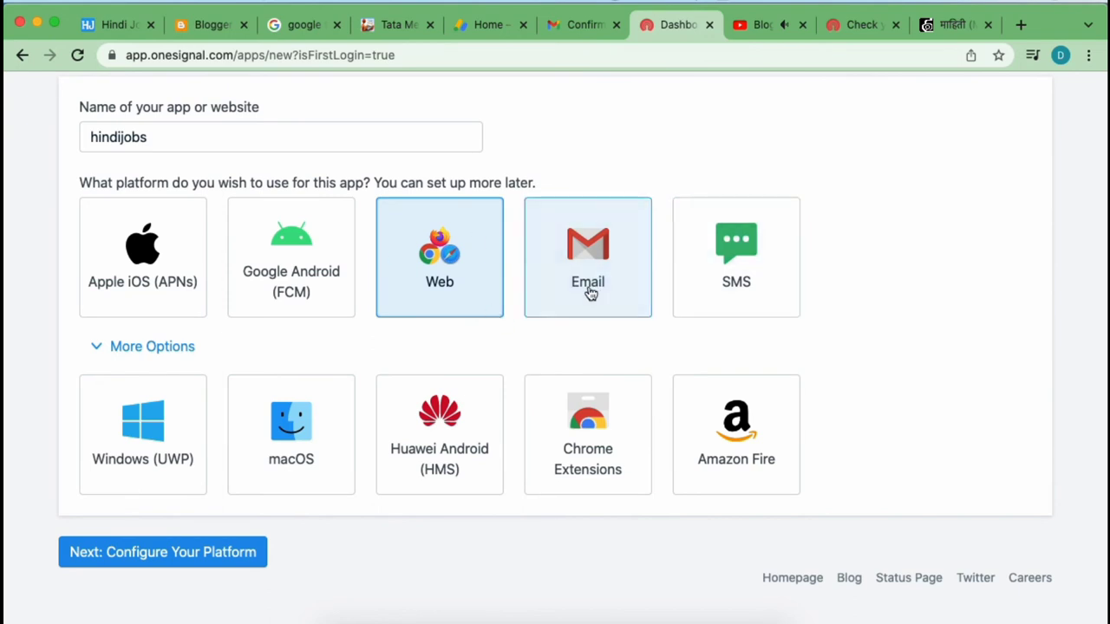
pyautogui.scroll(-1, 511, 373)
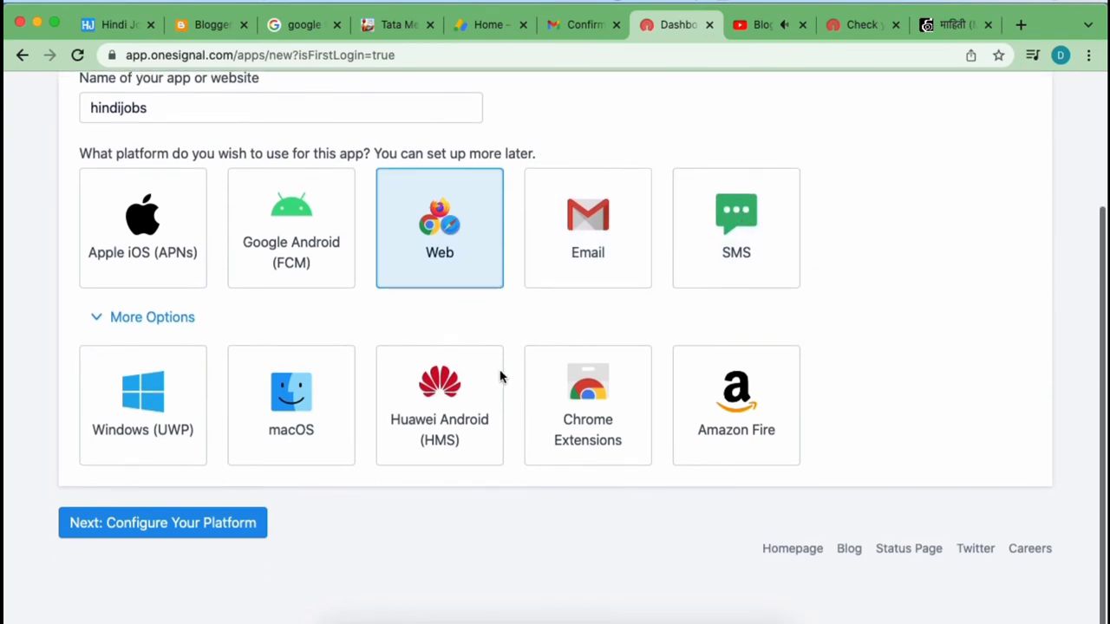
pyautogui.click(144, 531)
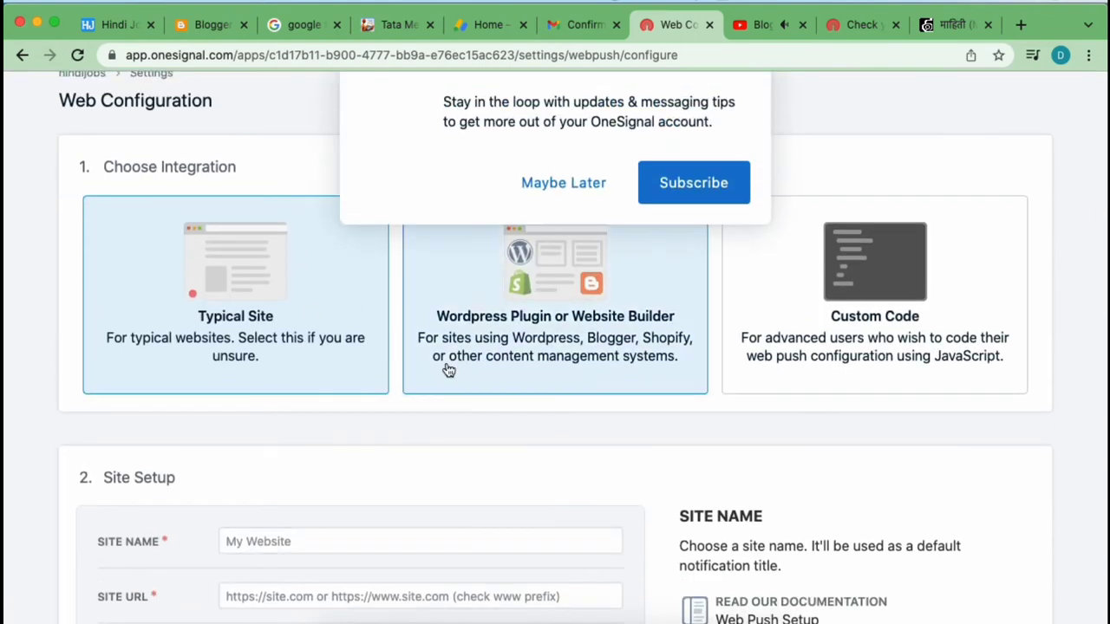
# - Decline the updates subscription prompt and choose the Wordpress Plugin or Website Builder integration with Blogger
pyautogui.click(577, 186)
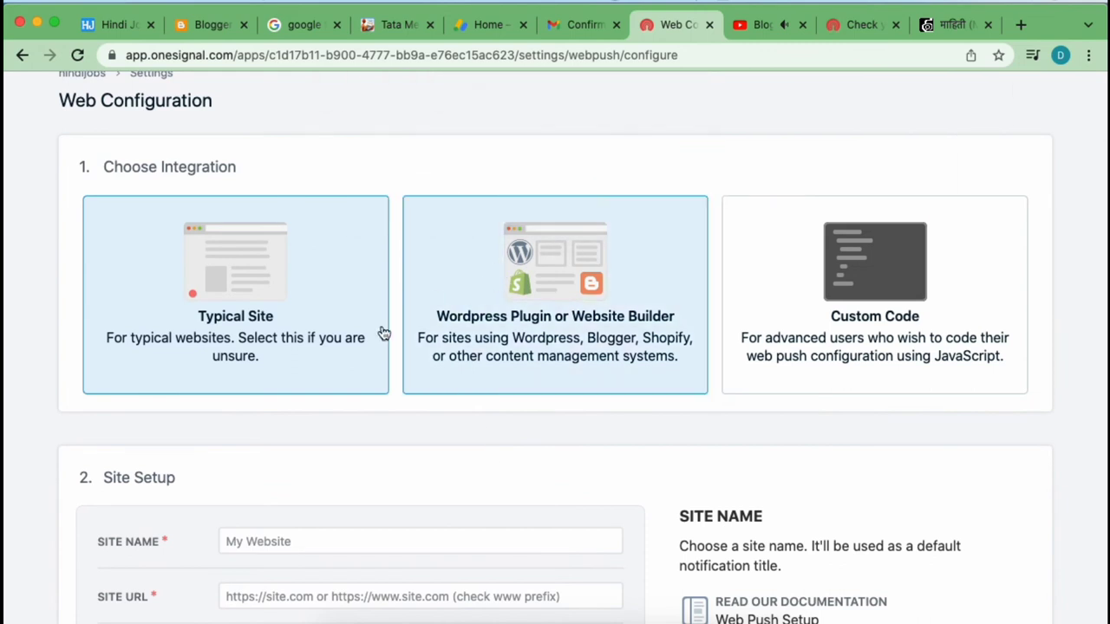
pyautogui.scroll(-3, 362, 359)
pyautogui.scroll(-1, 543, 352)
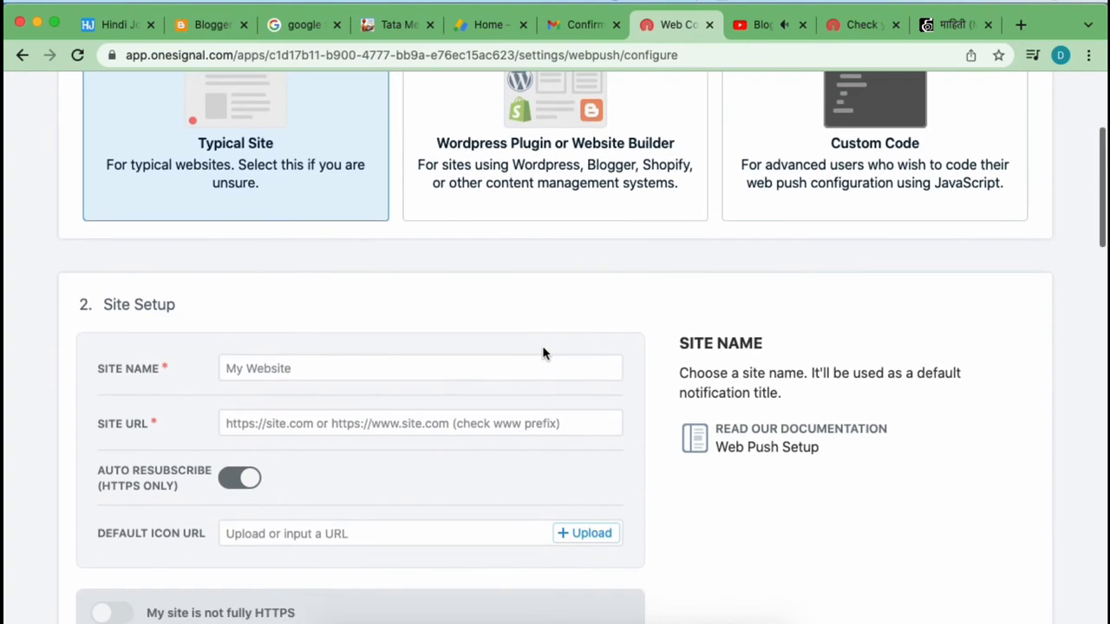
pyautogui.scroll(3, 540, 356)
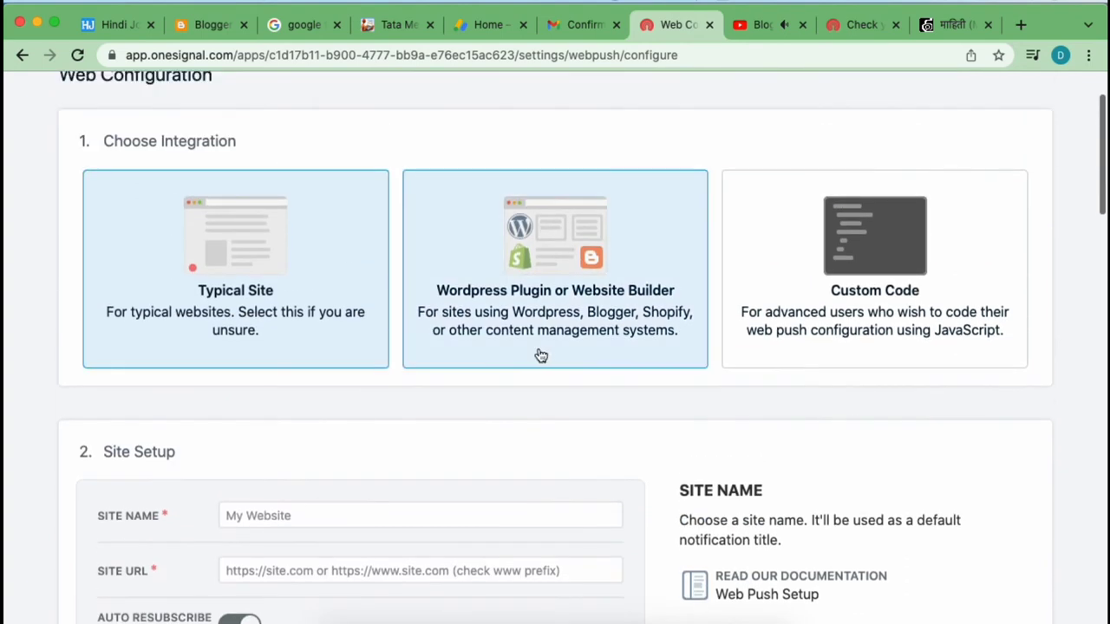
pyautogui.click(545, 247)
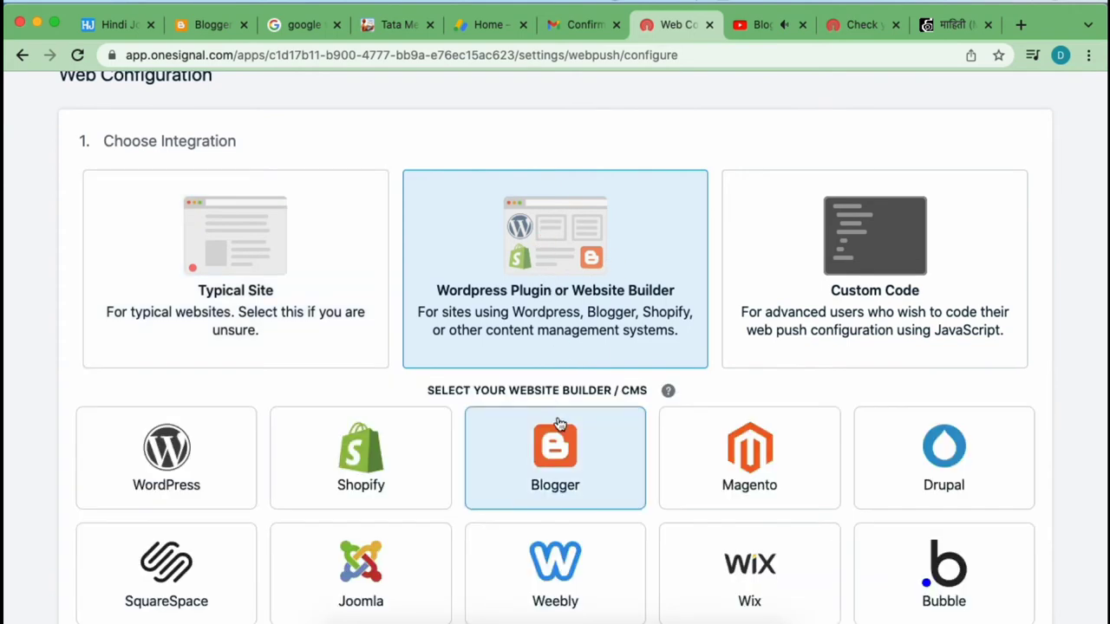
pyautogui.scroll(-2, 555, 458)
pyautogui.click(548, 338)
pyautogui.scroll(-3, 552, 346)
pyautogui.scroll(-3, 421, 446)
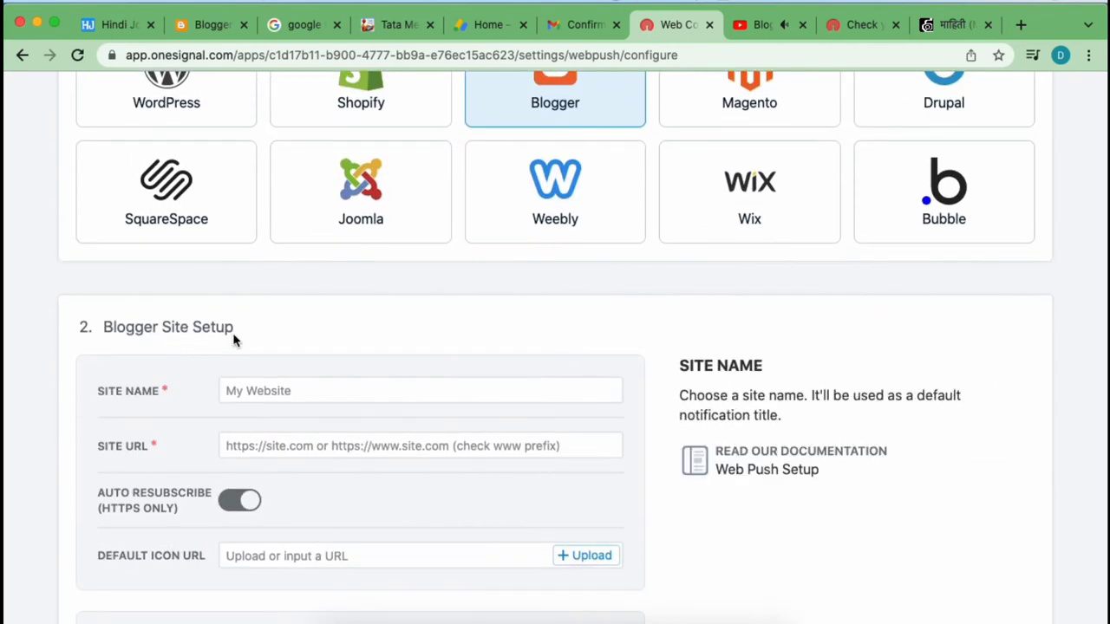
pyautogui.click(285, 386)
pyautogui.scroll(-2, 285, 377)
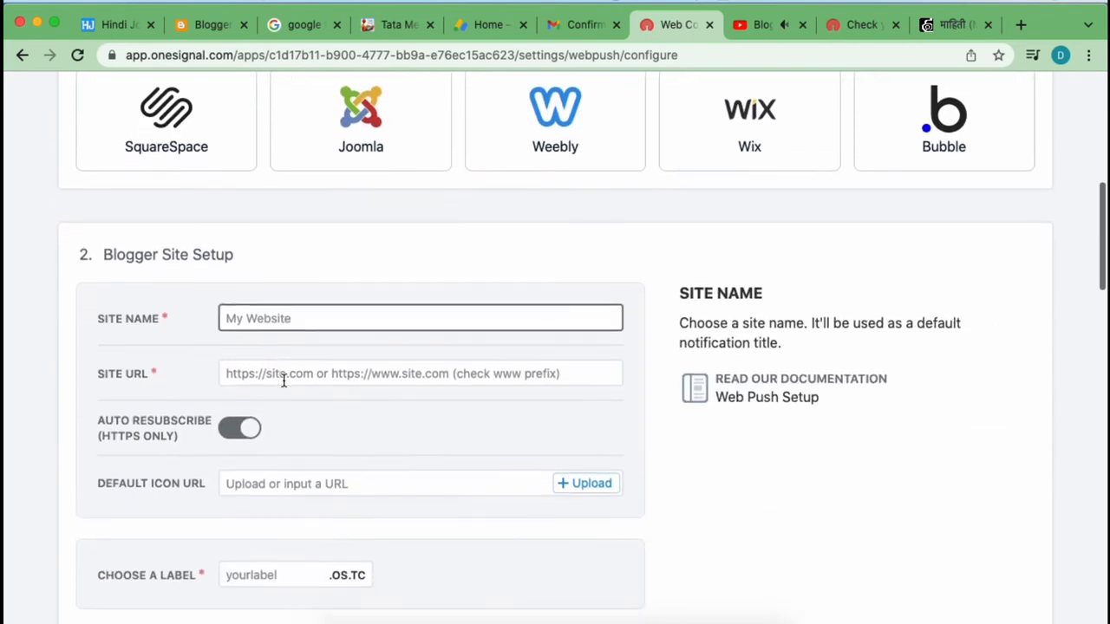
pyautogui.click(304, 318)
pyautogui.write('https://www.hindijobs.in/')
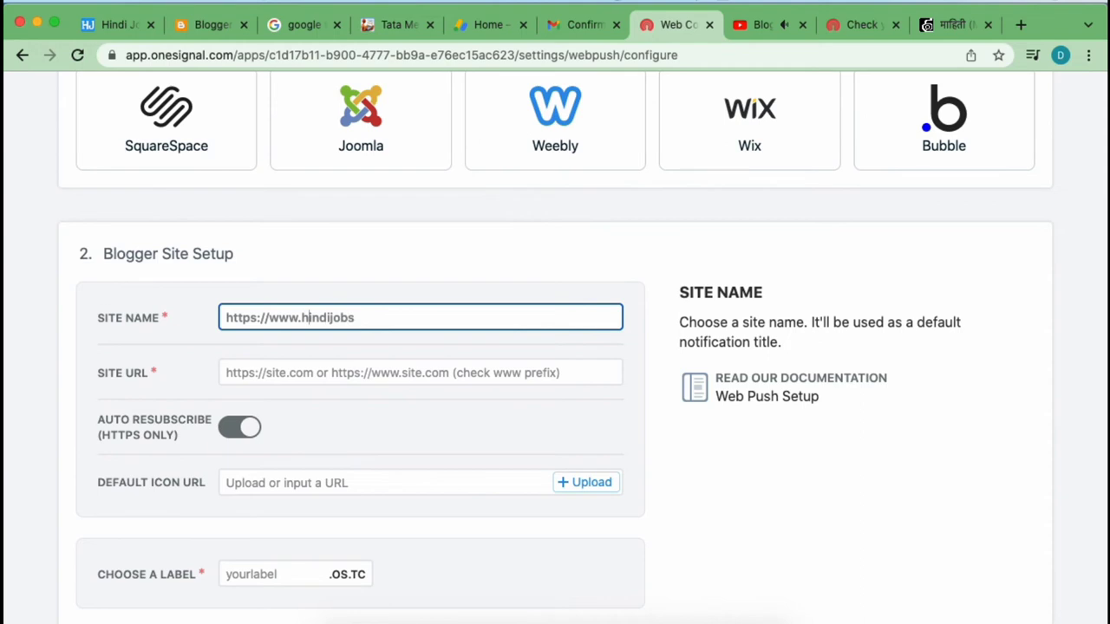
pyautogui.press('BackSpace')
pyautogui.press('BackSpace')
pyautogui.press('BackSpace')
pyautogui.press('BackSpace')
pyautogui.press('BackSpace')
pyautogui.press('BackSpace')
pyautogui.press('BackSpace')
pyautogui.press('BackSpace')
pyautogui.press('BackSpace')
pyautogui.press('BackSpace')
pyautogui.press('BackSpace')
pyautogui.press('BackSpace')
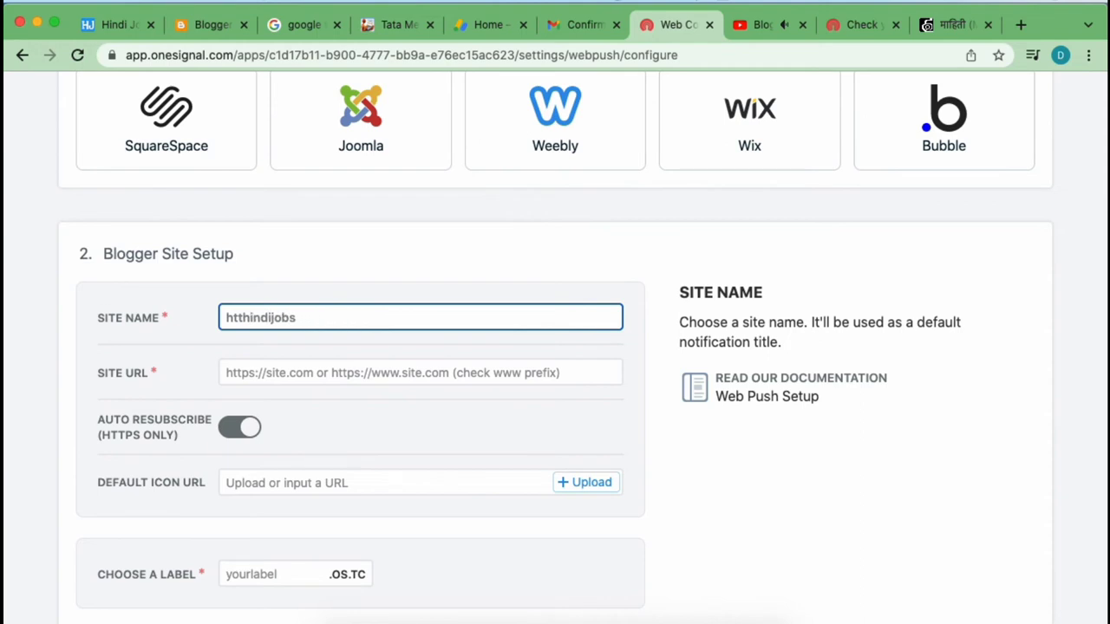
pyautogui.click(365, 373)
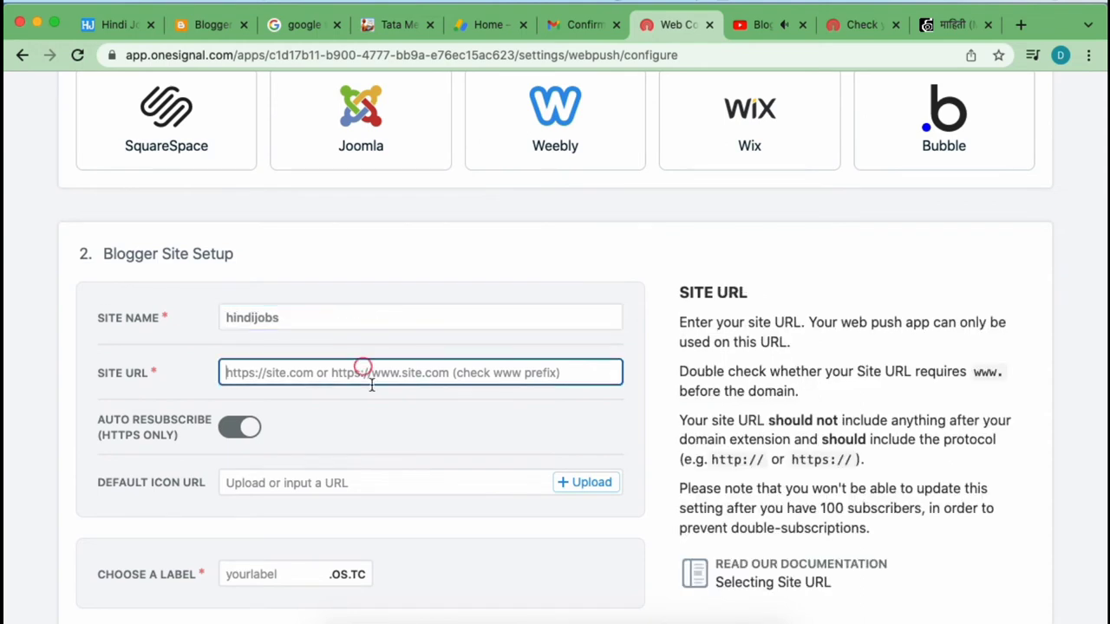
pyautogui.write('https://www.hindijobs.in')
# - Upload an image from the computer as the default notification icon in the Blogger site setup
pyautogui.scroll(-3, 382, 403)
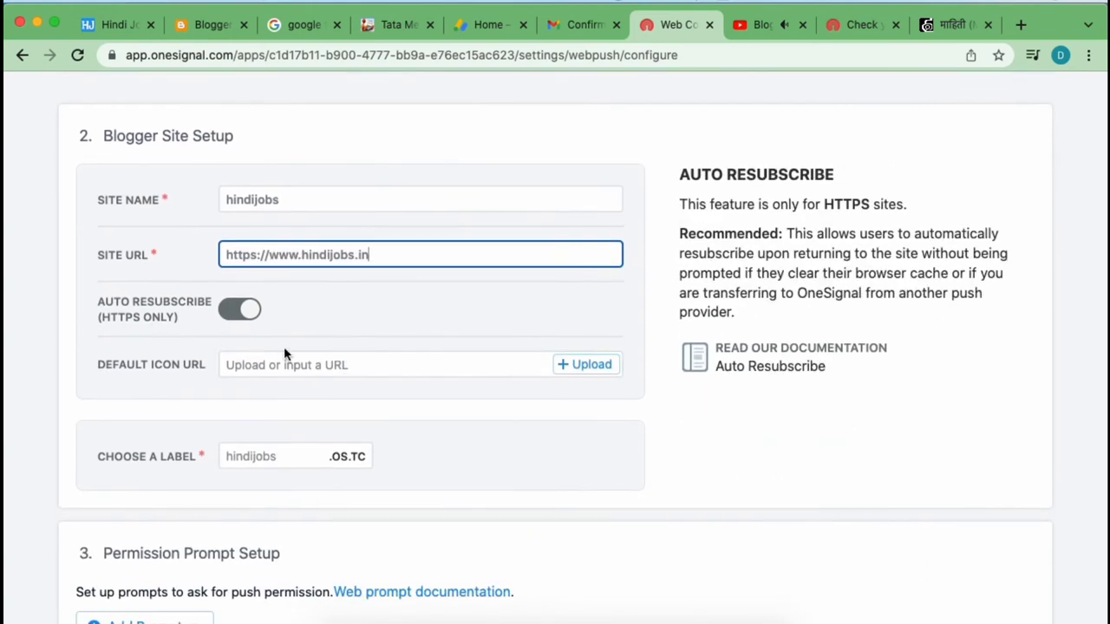
pyautogui.scroll(-2, 313, 323)
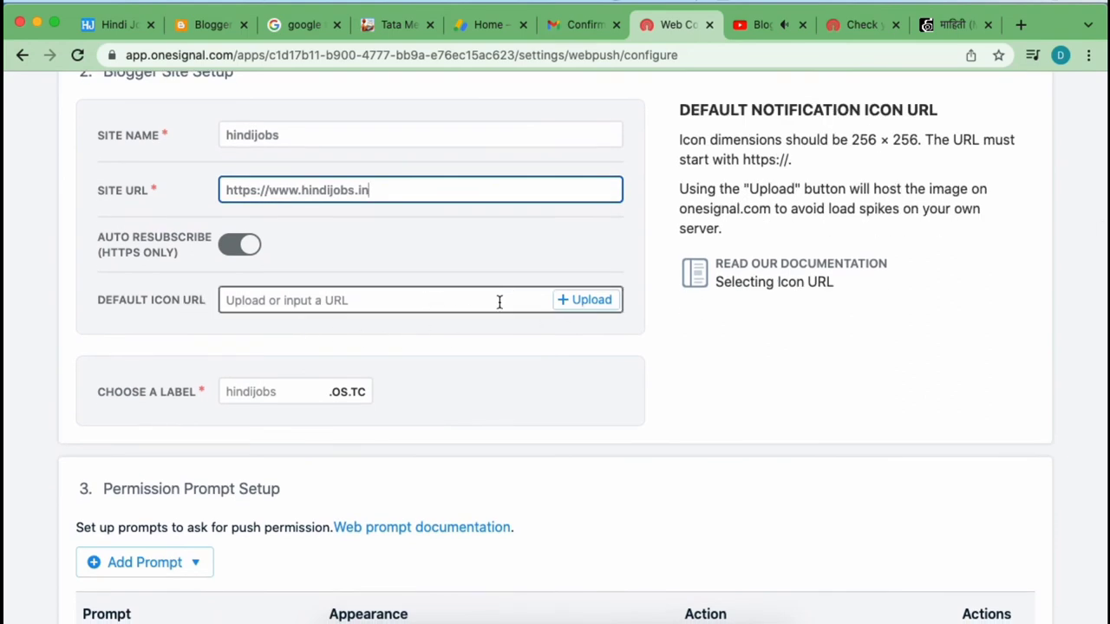
pyautogui.click(593, 303)
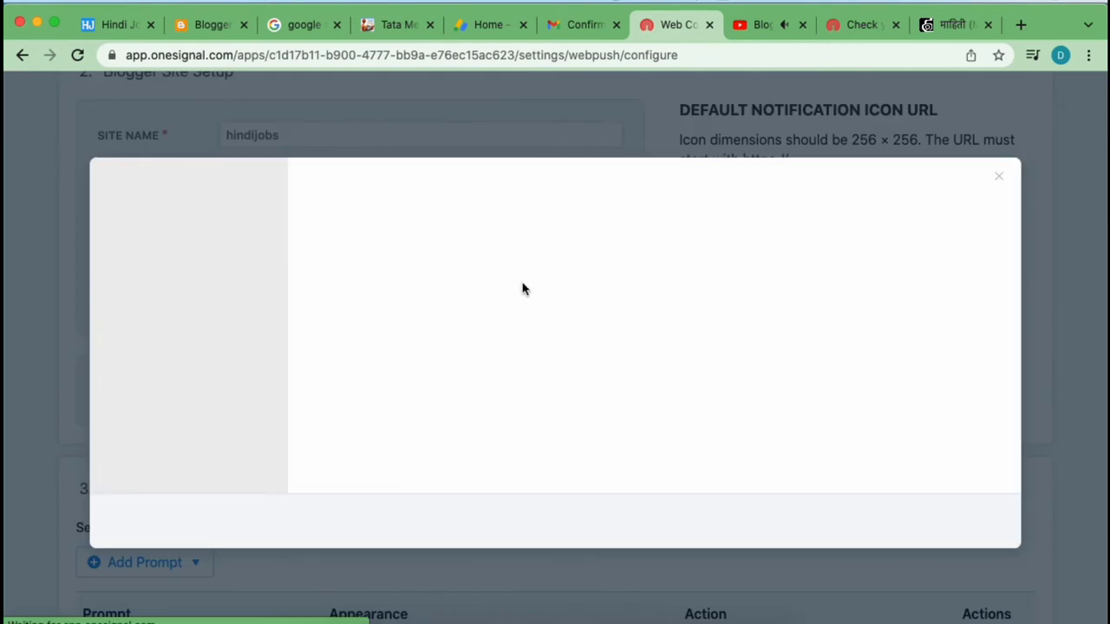
pyautogui.click(646, 438)
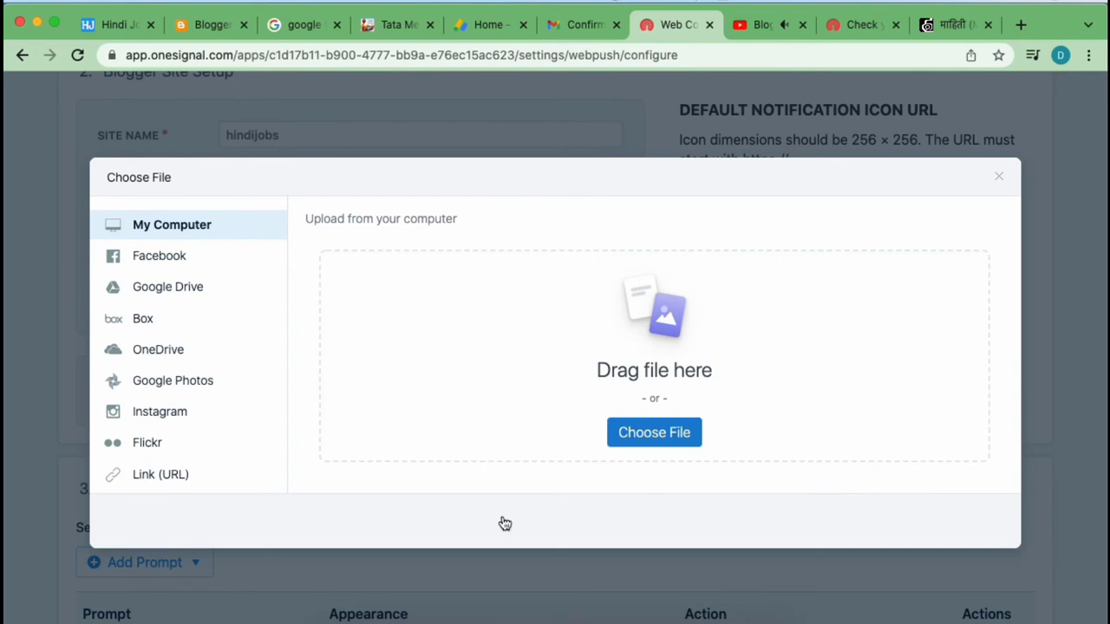
pyautogui.click(654, 432)
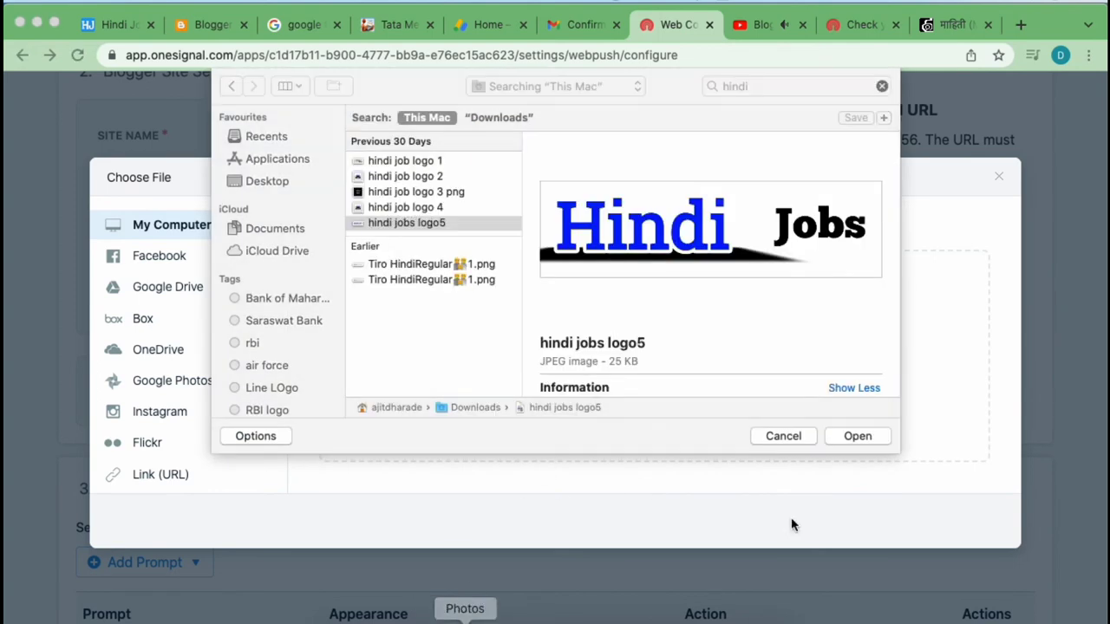
pyautogui.click(859, 437)
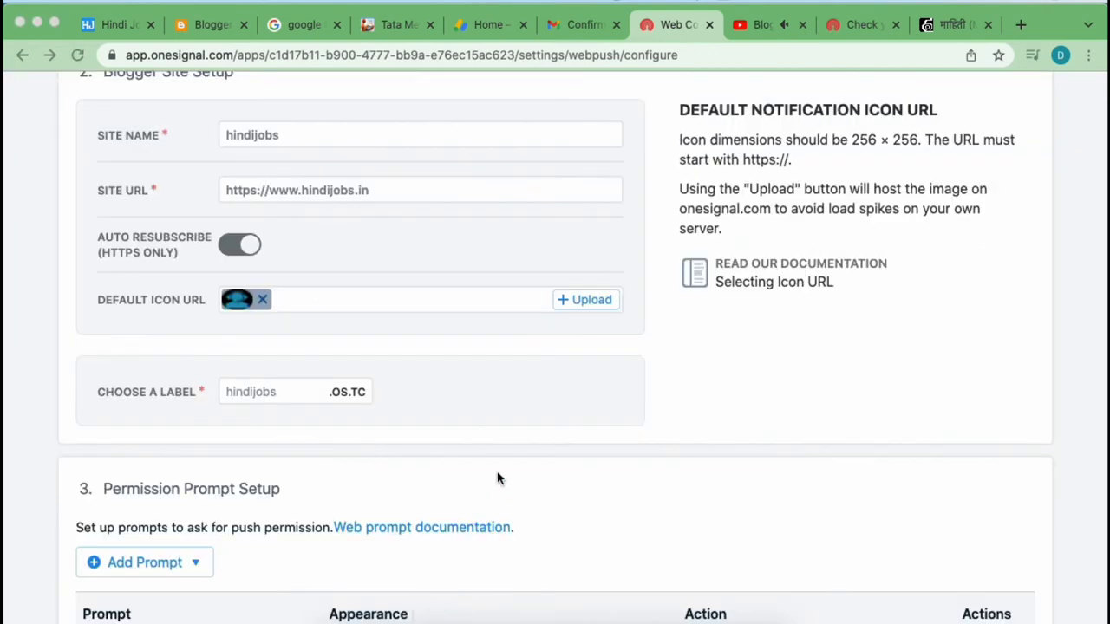
# - Examine the site label, the Permission Prompt Setup and the Welcome Notification fields with their phone preview
pyautogui.scroll(-2, 286, 369)
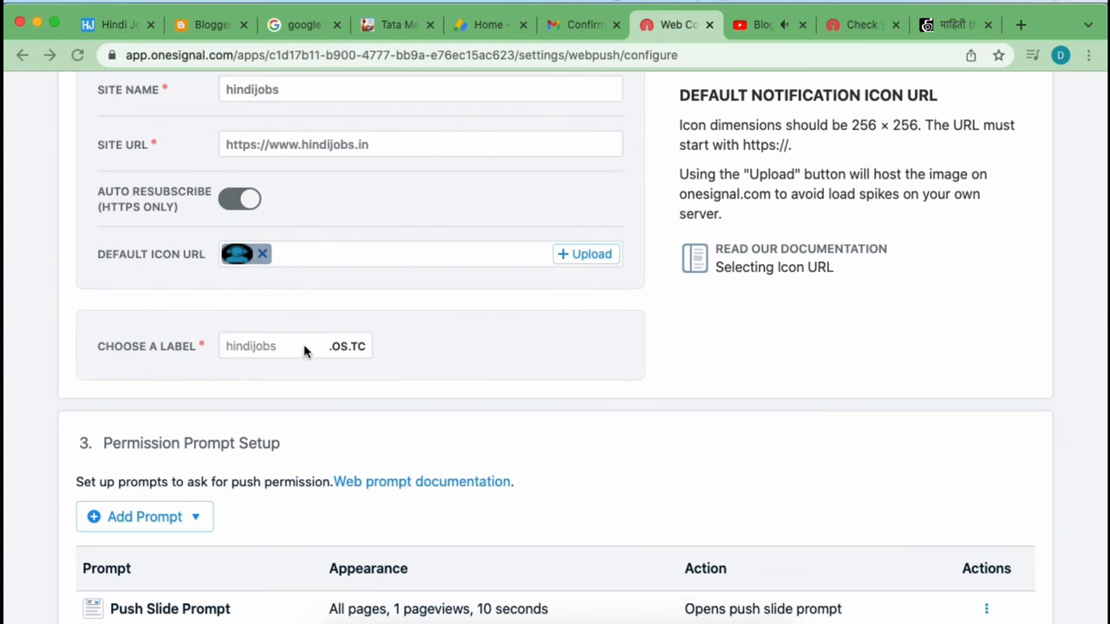
pyautogui.click(329, 356)
pyautogui.click(429, 348)
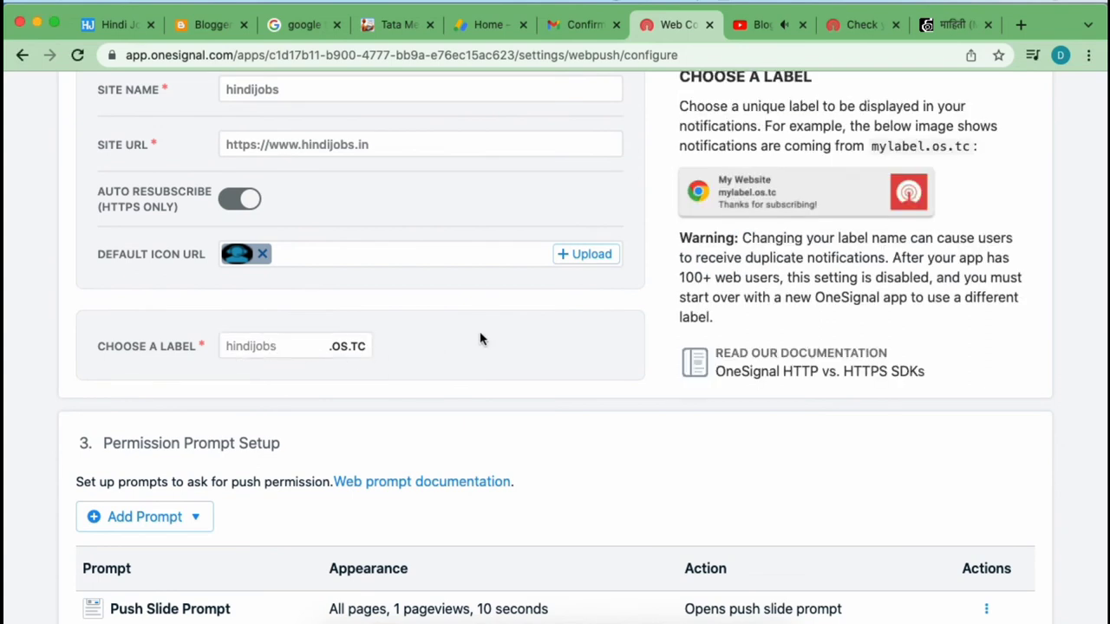
pyautogui.scroll(-10, 754, 347)
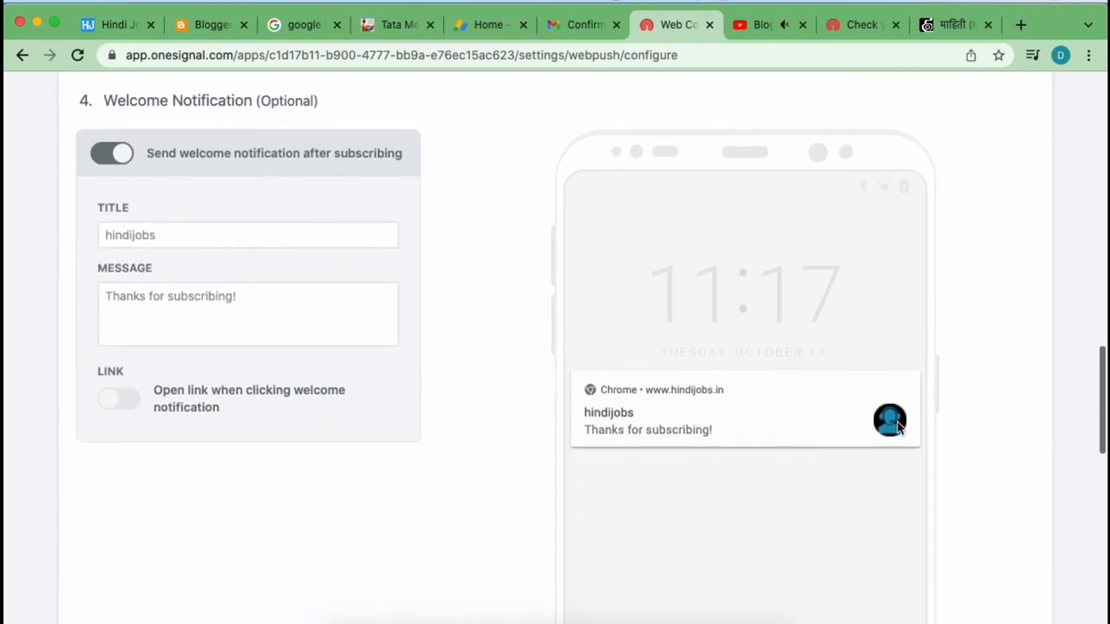
pyautogui.scroll(3, 898, 460)
pyautogui.scroll(-3, 898, 428)
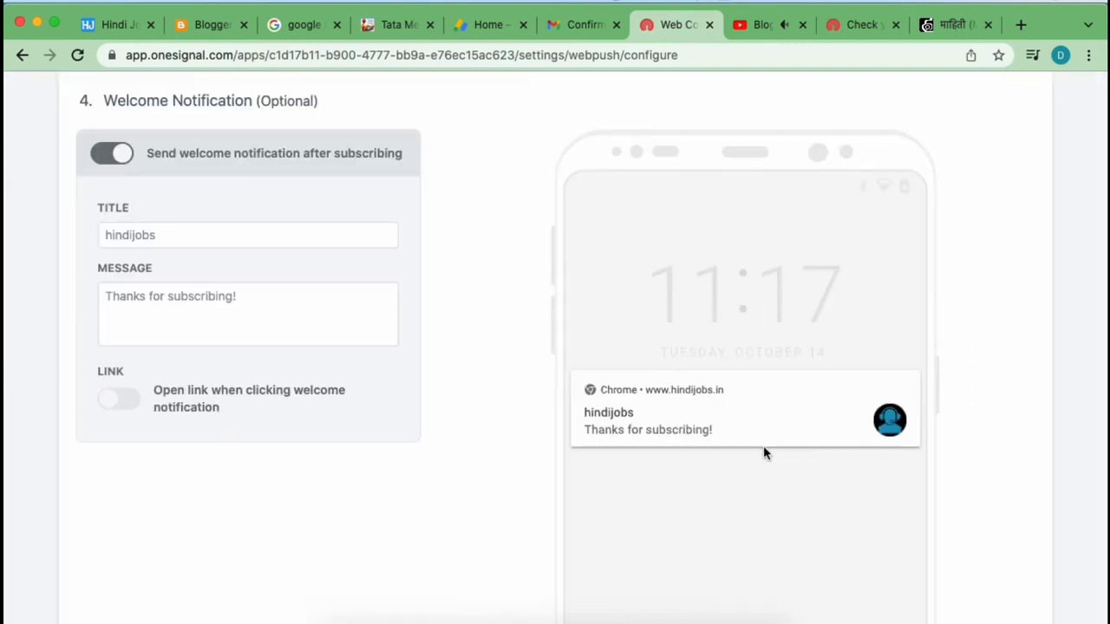
pyautogui.scroll(1, 635, 422)
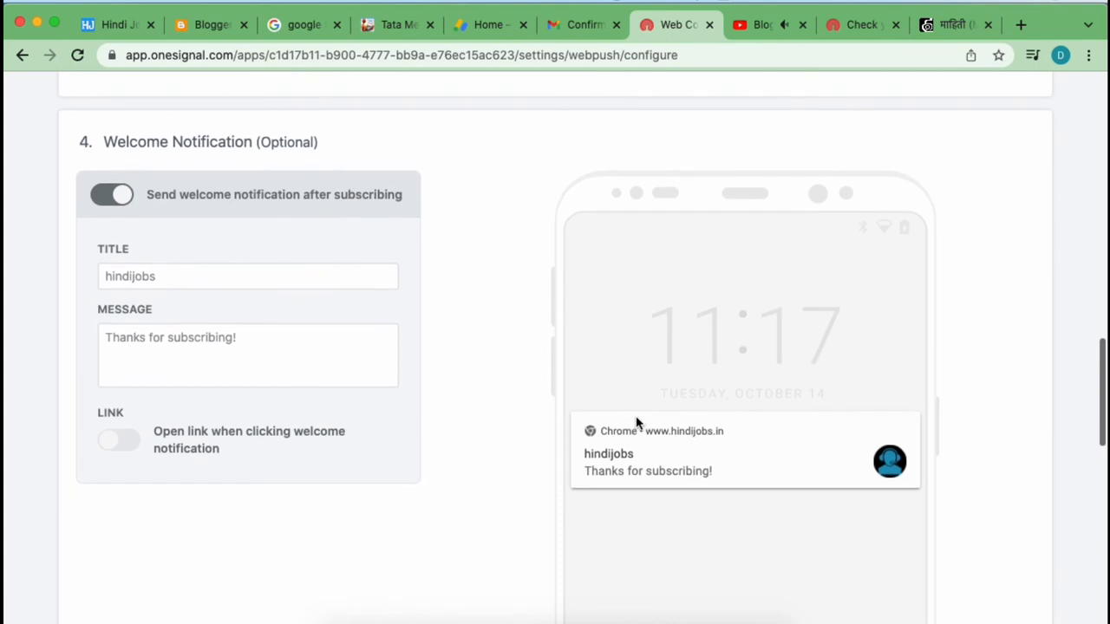
pyautogui.scroll(4, 642, 434)
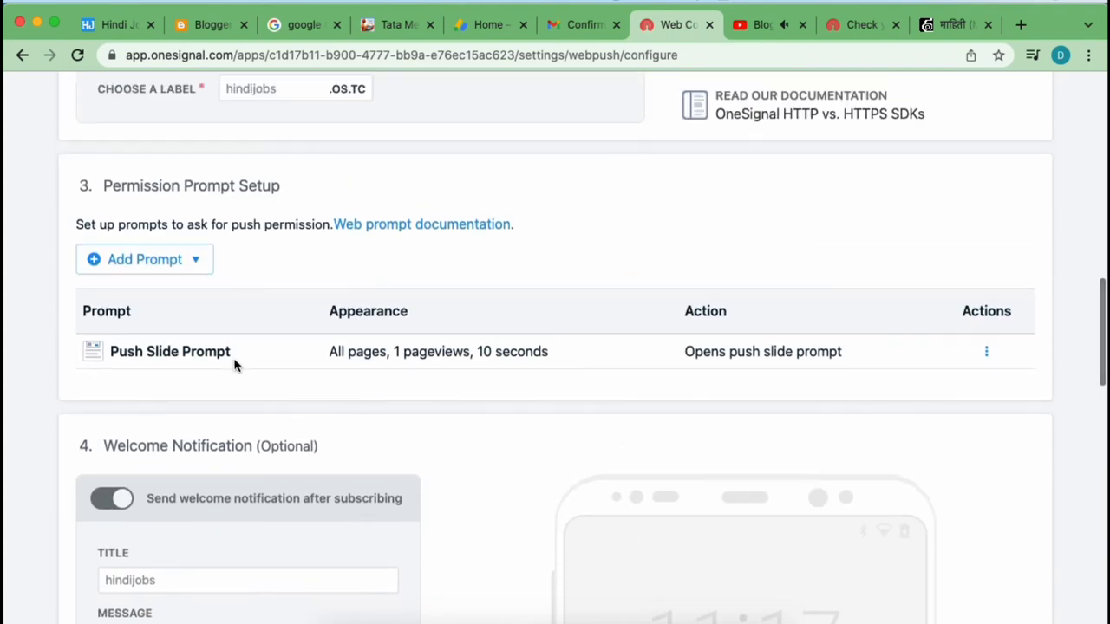
pyautogui.scroll(2, 304, 386)
pyautogui.click(283, 168)
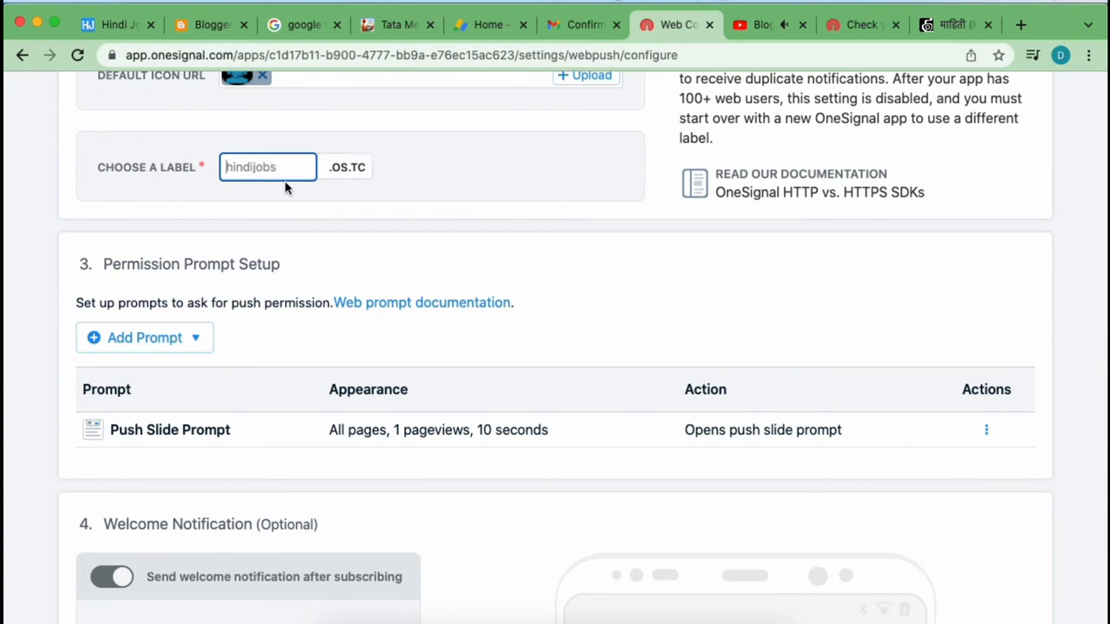
pyautogui.scroll(-5, 436, 347)
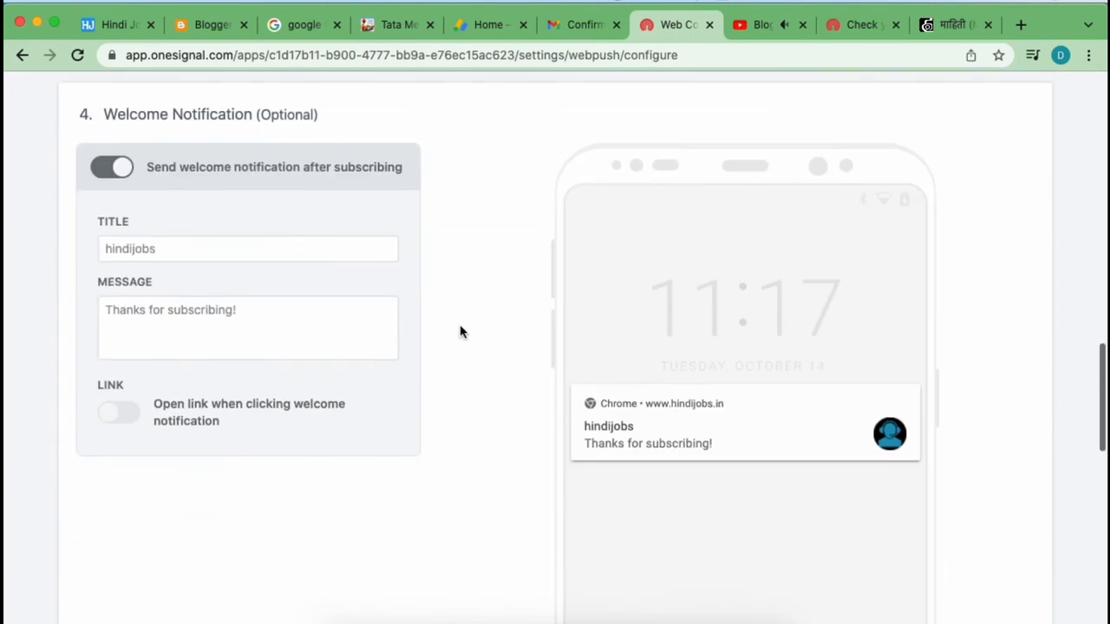
pyautogui.scroll(3, 646, 404)
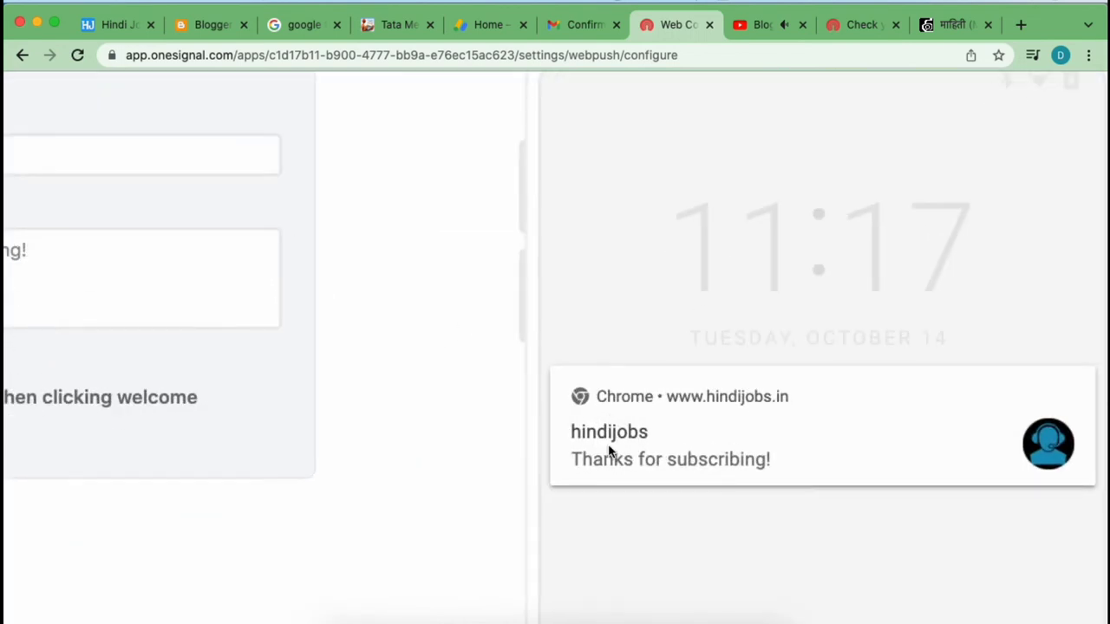
pyautogui.scroll(-3, 588, 438)
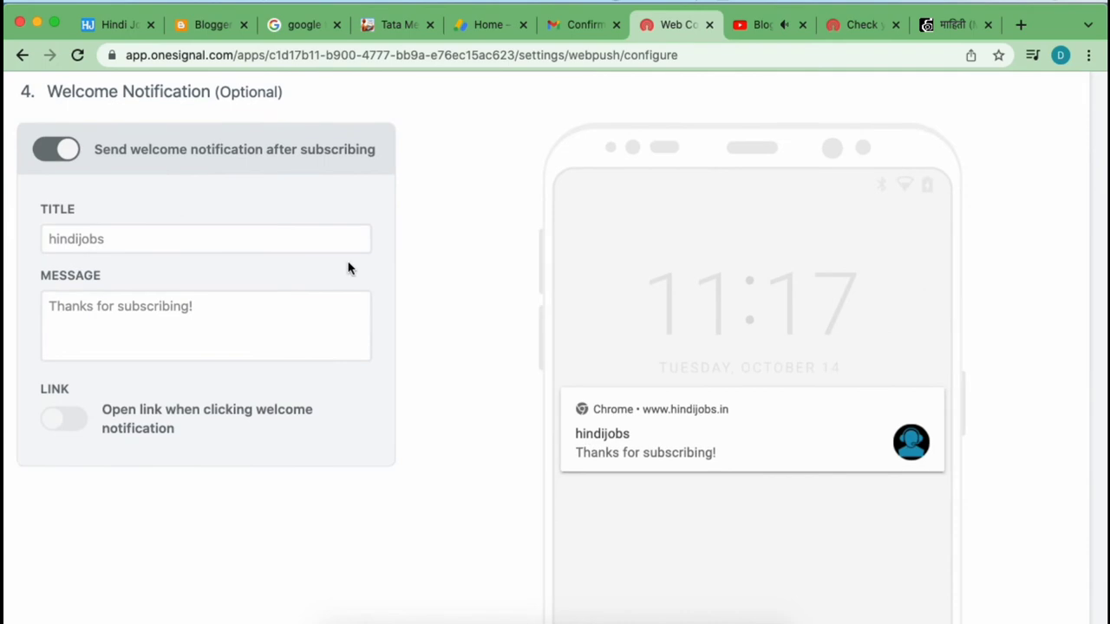
pyautogui.scroll(3, 404, 332)
pyautogui.scroll(2, 298, 129)
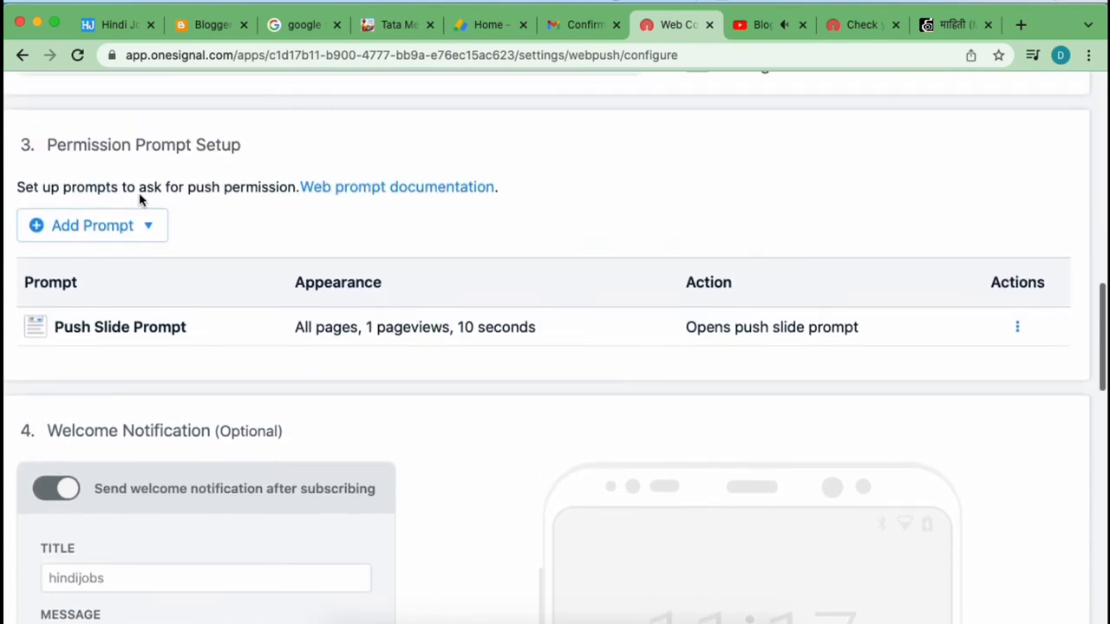
pyautogui.scroll(2, 136, 193)
# - Set the welcome notification's title to huu and message to gjhfhf, and toggle its option to open a link
pyautogui.scroll(-5, 340, 305)
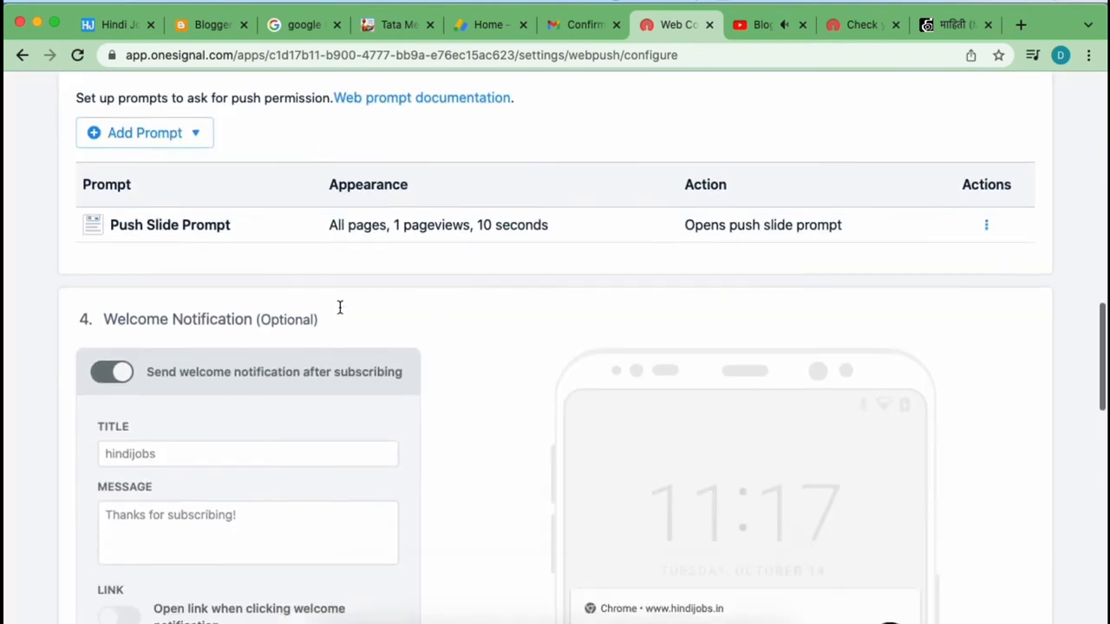
pyautogui.click(160, 249)
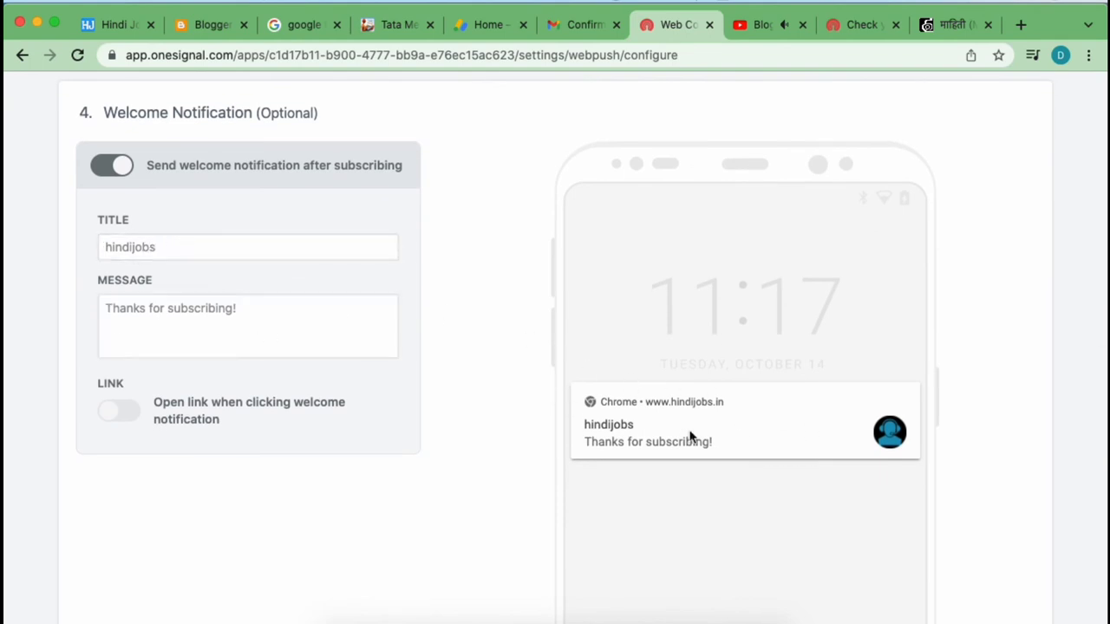
pyautogui.click(252, 250)
pyautogui.write('huu')
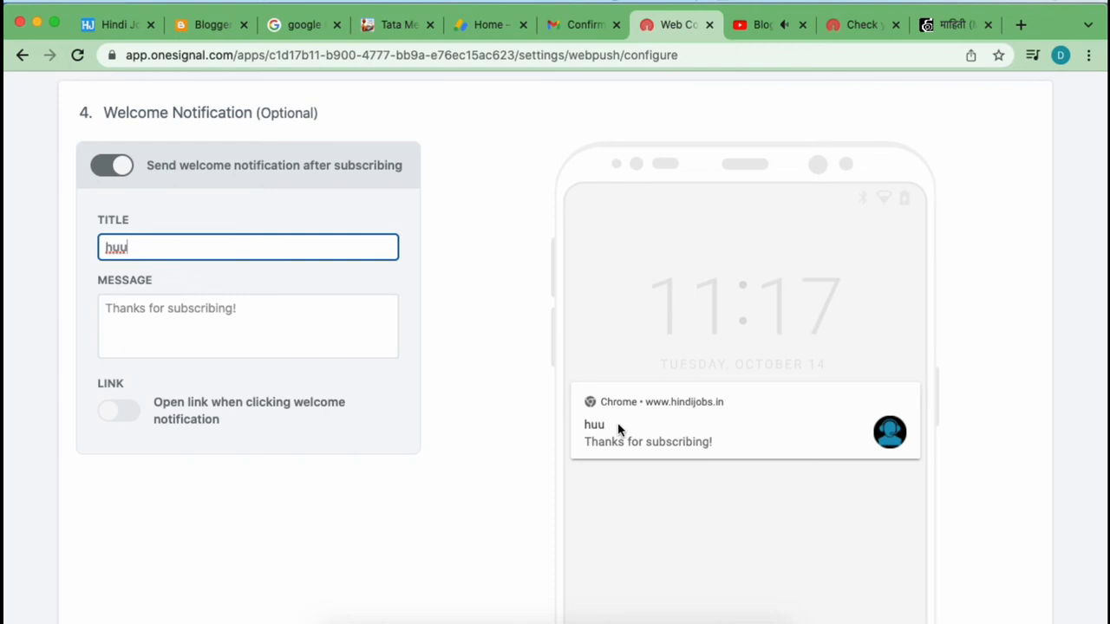
pyautogui.click(185, 315)
pyautogui.write('gjhfhf')
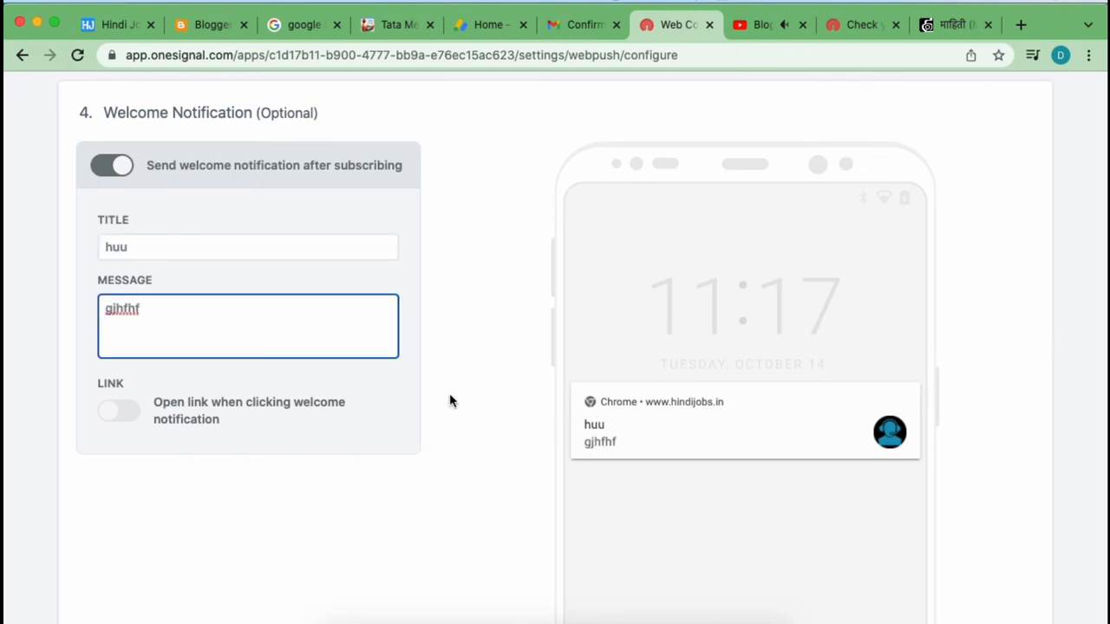
pyautogui.scroll(-2, 676, 416)
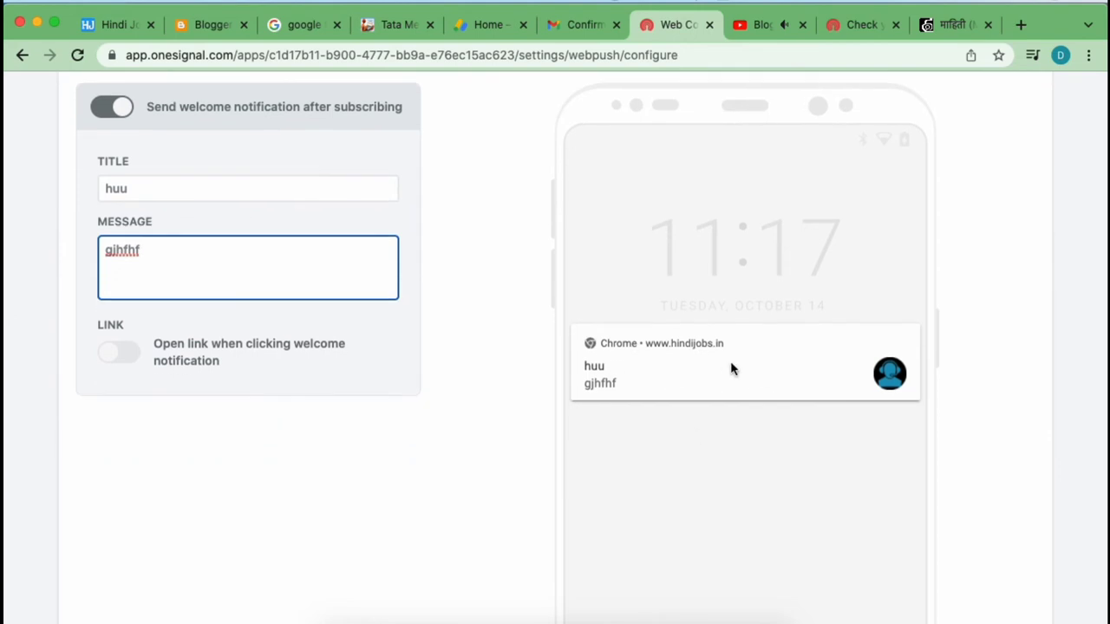
pyautogui.scroll(-1, 555, 438)
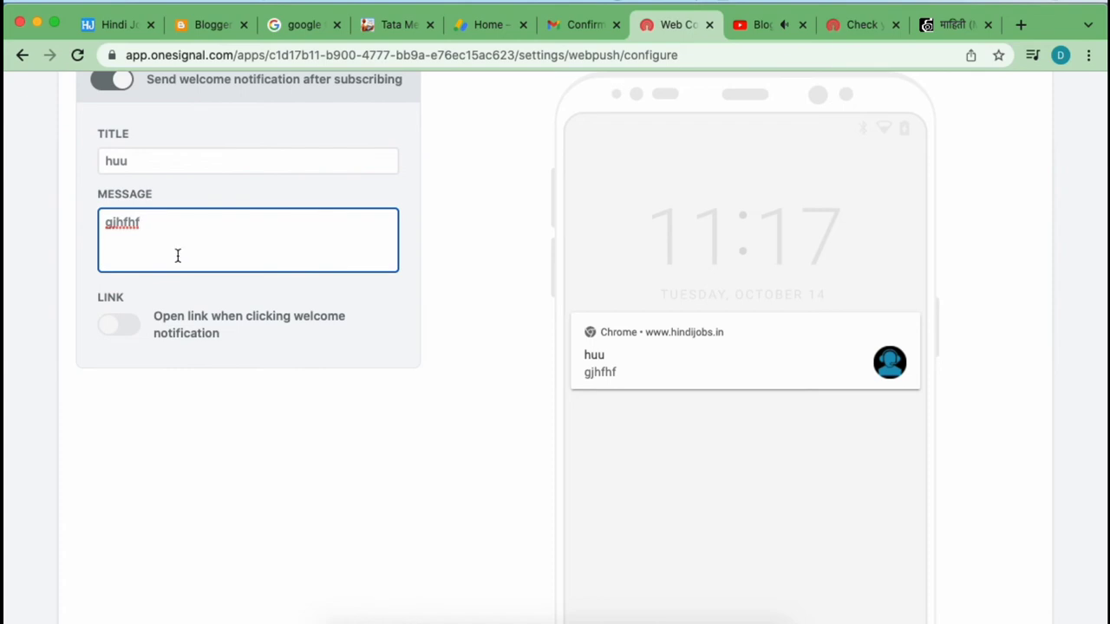
pyautogui.click(115, 330)
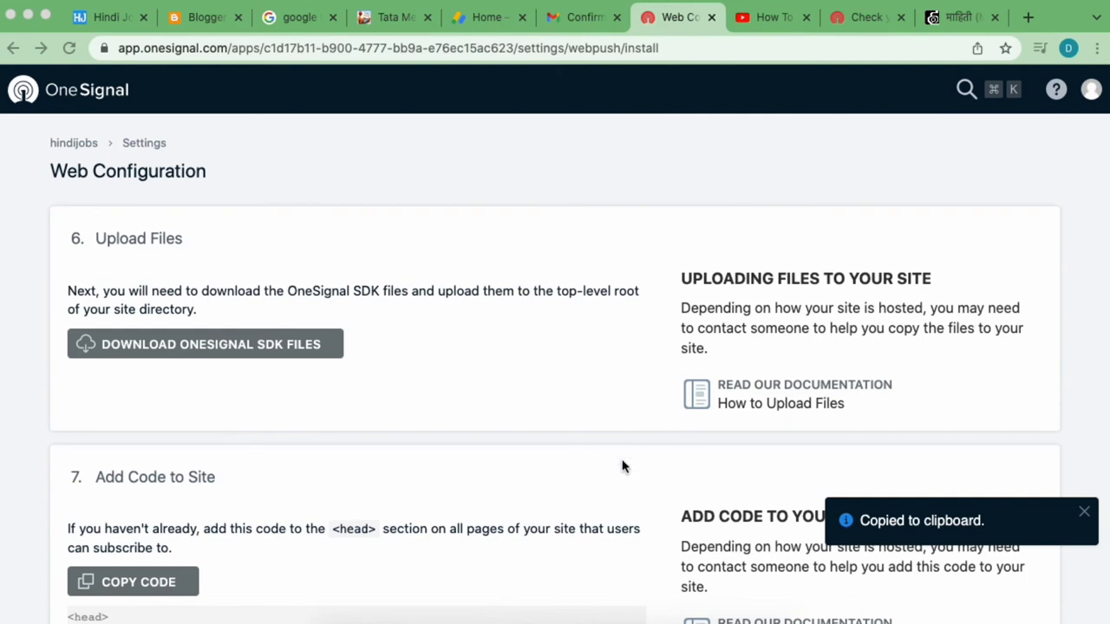
# - Copy the OneSignal script code meant for the site's <head> section and check the remaining installation sections
pyautogui.scroll(-5, 486, 426)
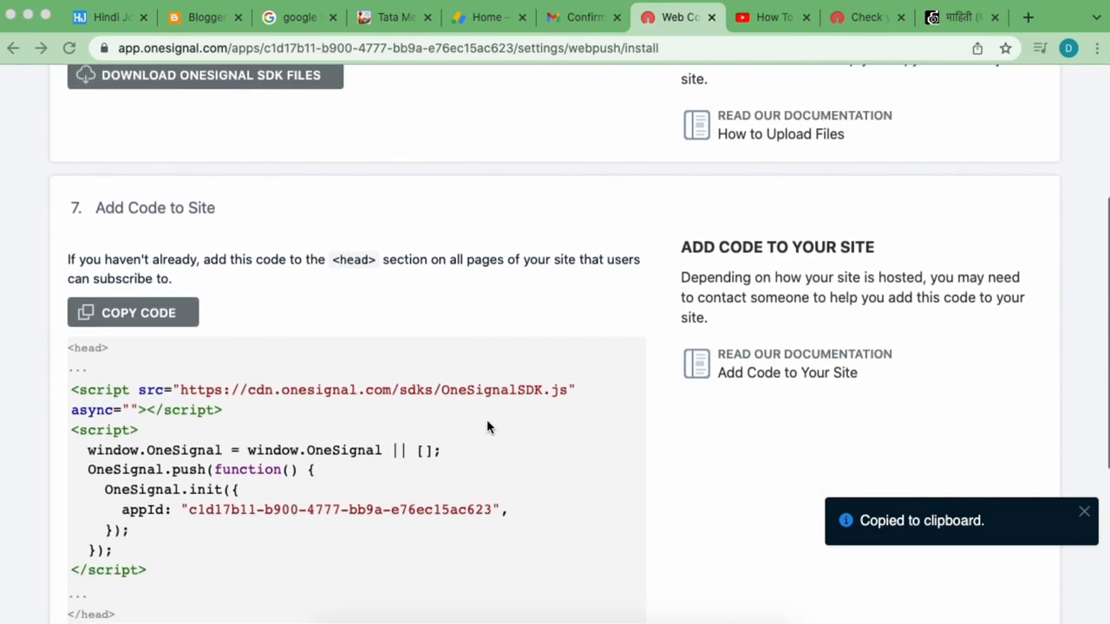
pyautogui.click(146, 315)
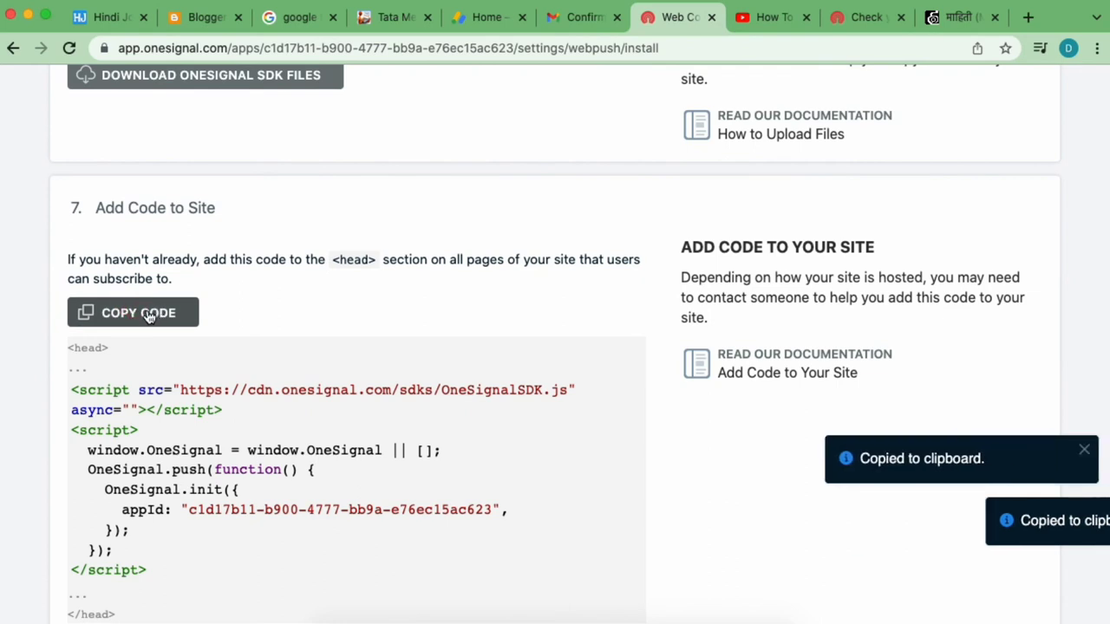
pyautogui.scroll(-4, 472, 412)
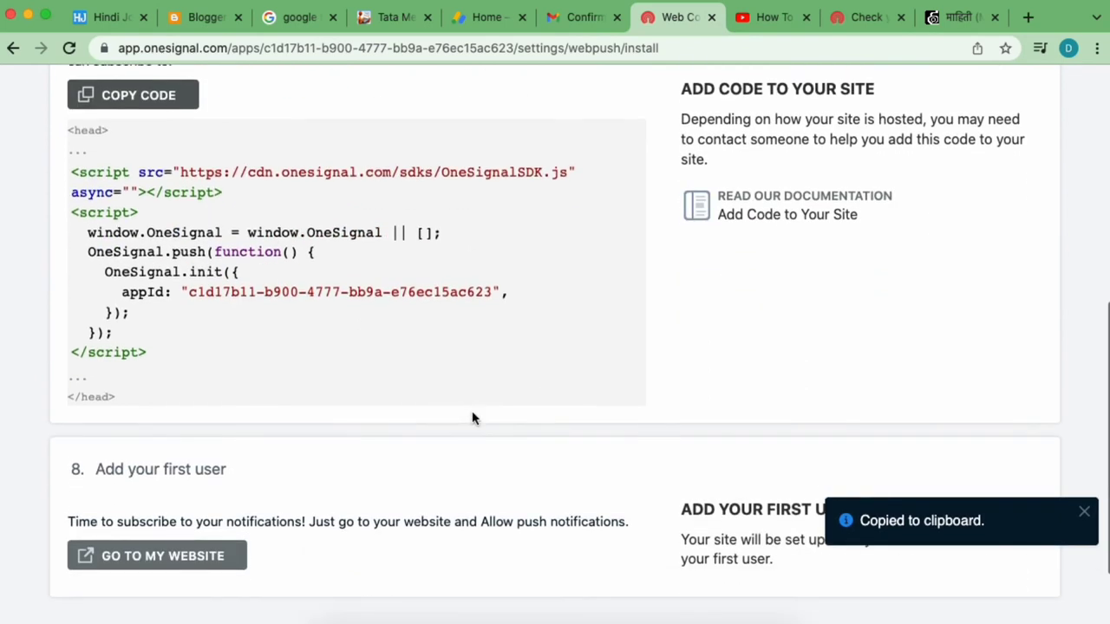
pyautogui.scroll(-2, 472, 412)
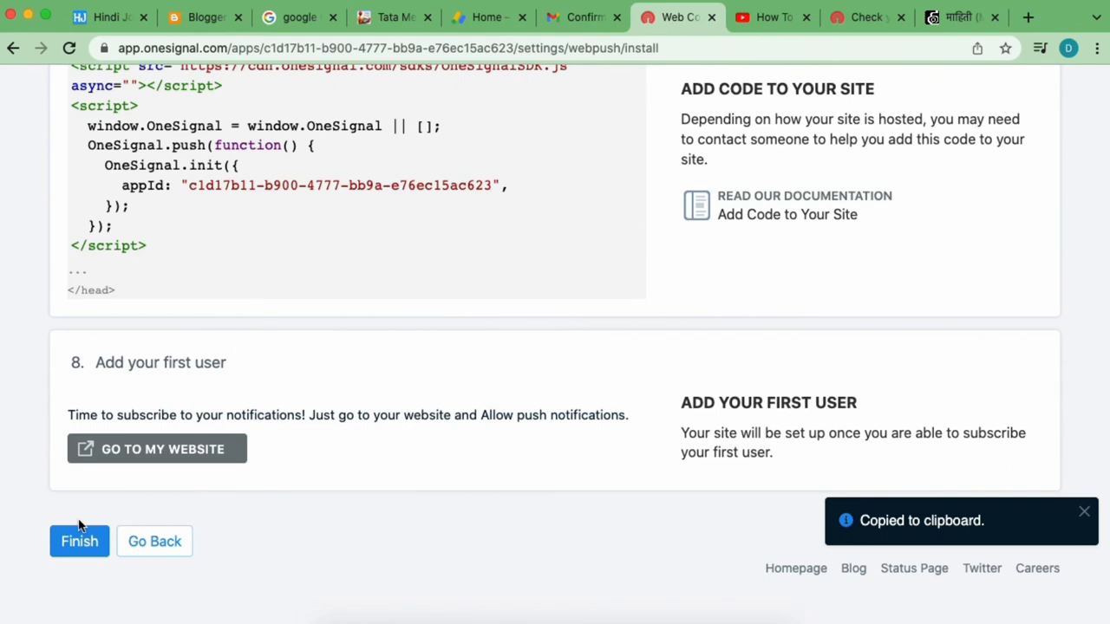
pyautogui.scroll(3, 225, 209)
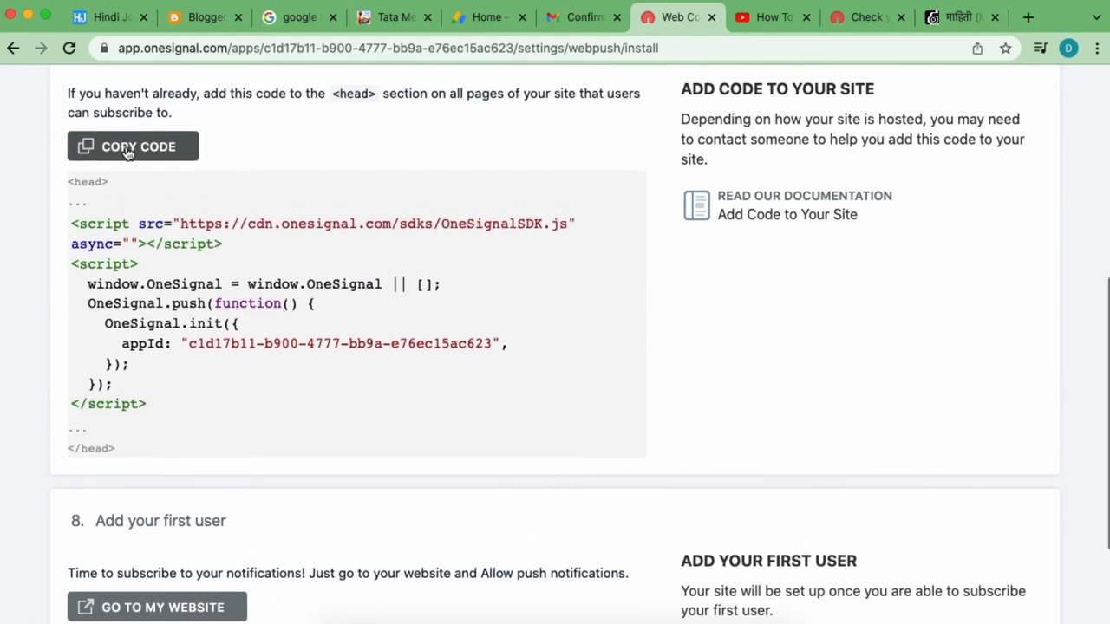
# - Switch to Blogger and open the Hindi Jobs blog's theme HTML for editing
pyautogui.click(194, 20)
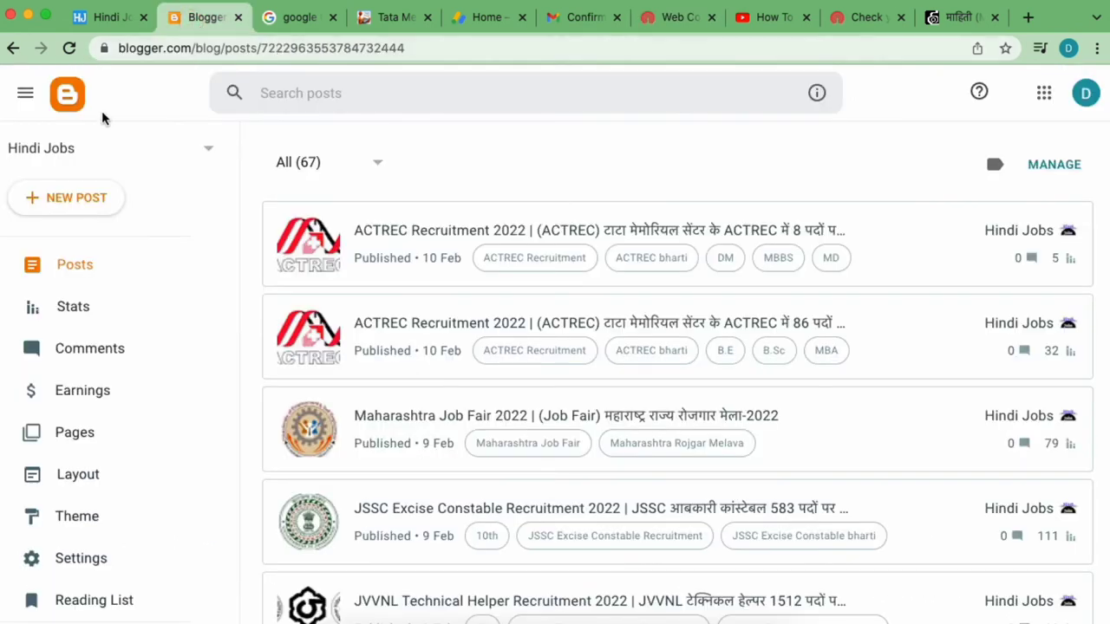
pyautogui.scroll(-3, 124, 310)
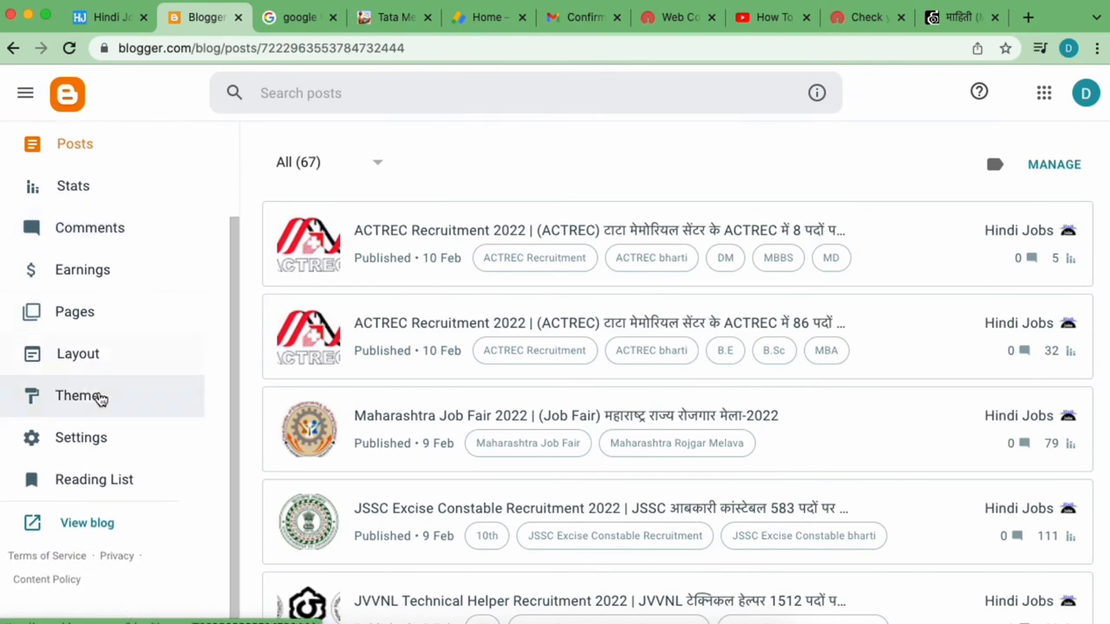
pyautogui.click(79, 397)
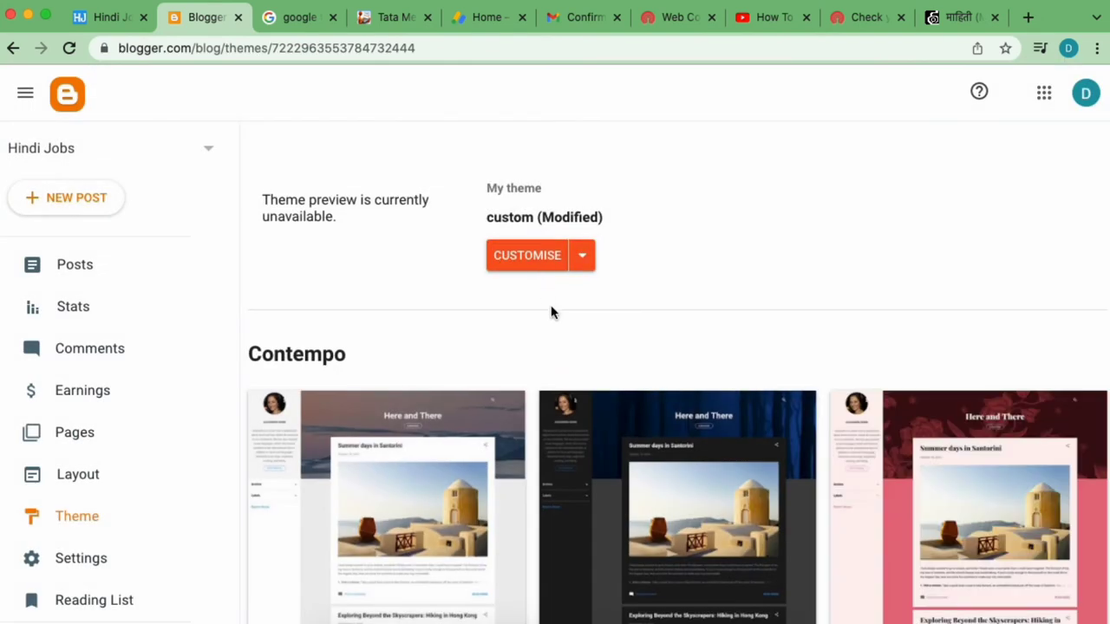
pyautogui.click(585, 260)
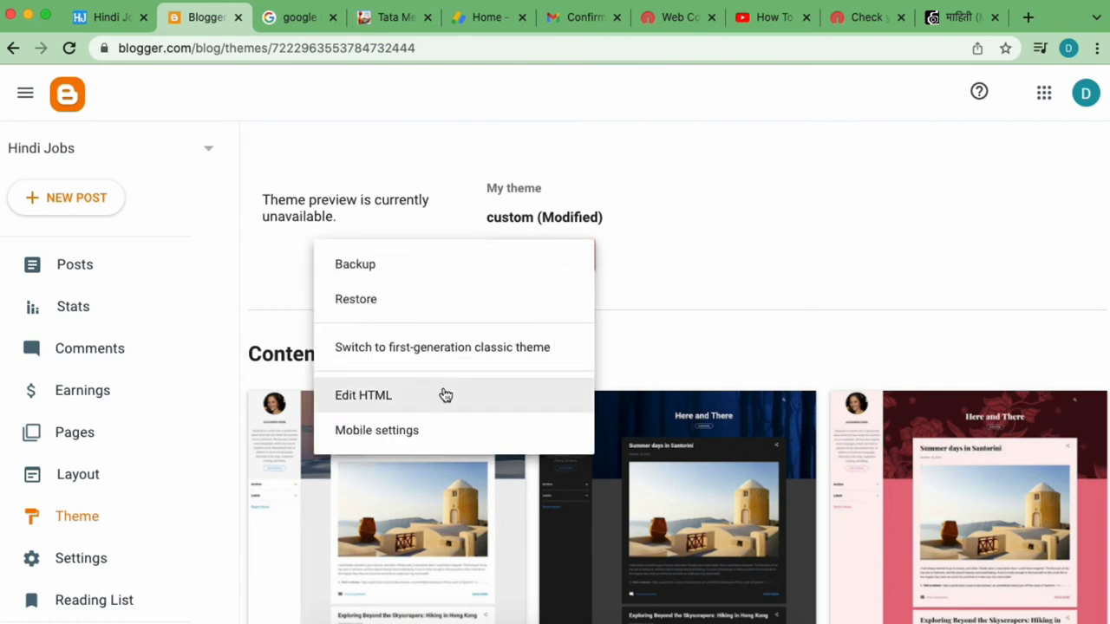
pyautogui.click(392, 406)
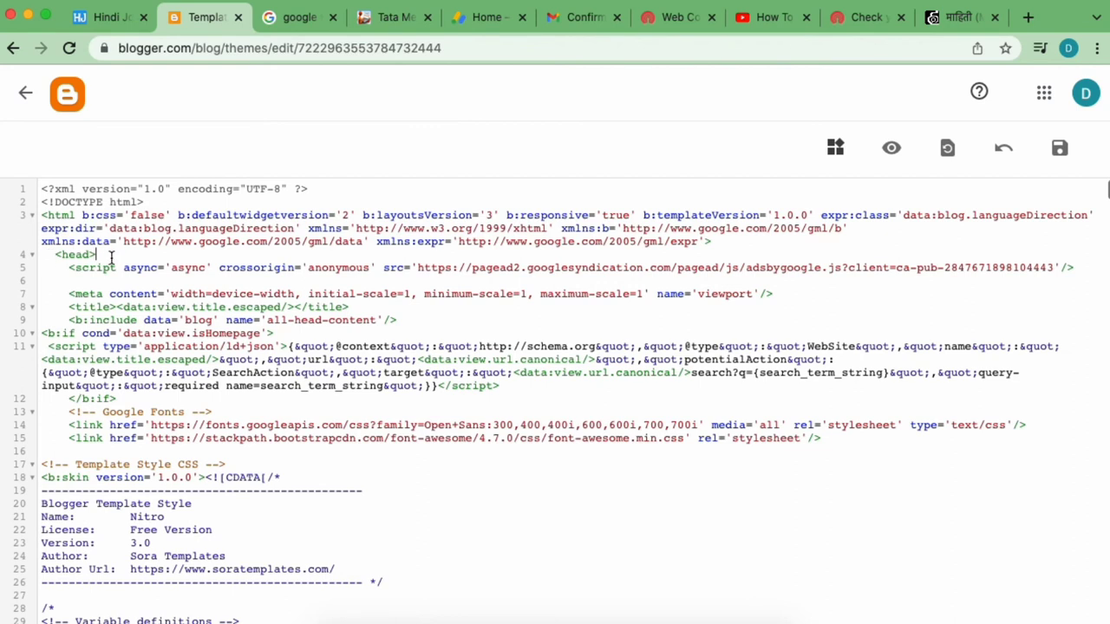
# - Paste the OneSignal script on a new line directly below the opening <head> tag and save the theme
pyautogui.press('Return')
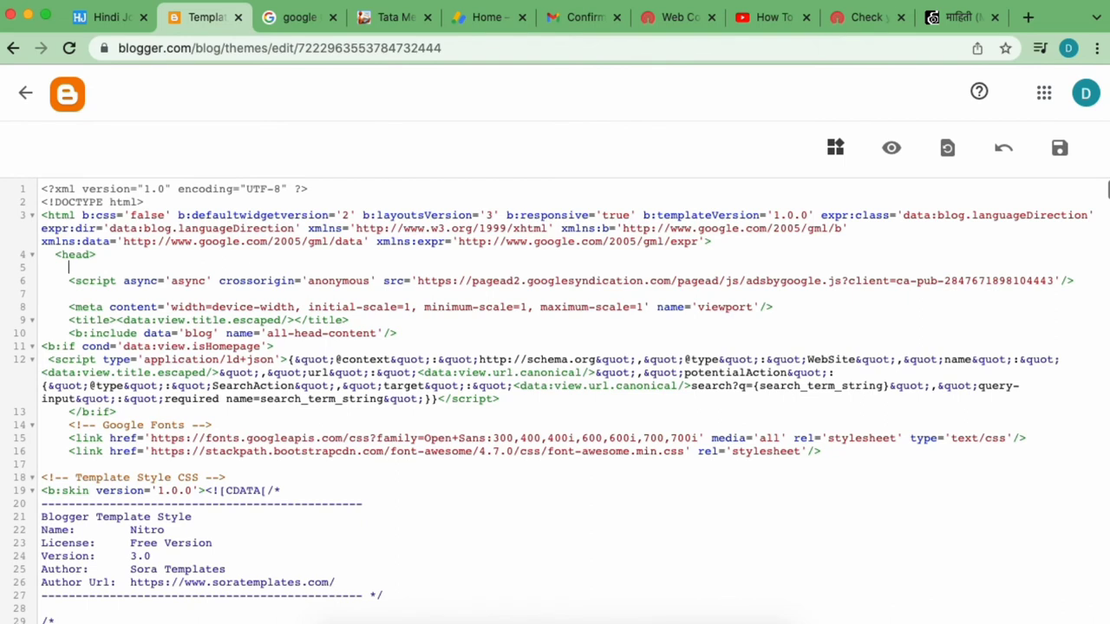
pyautogui.press('super+v')
pyautogui.press('Return')
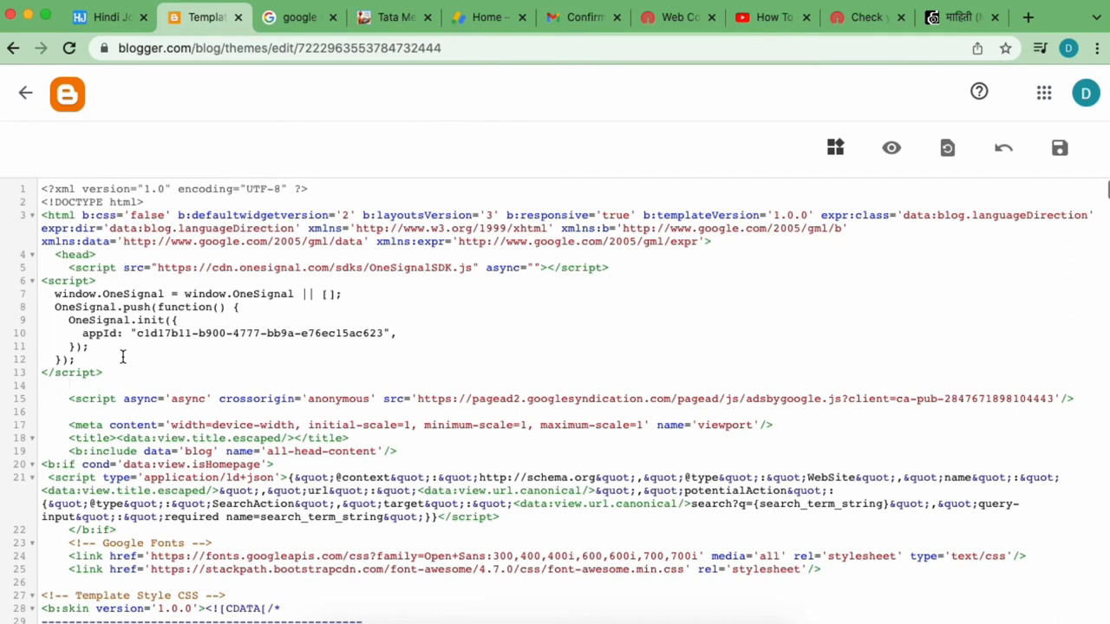
pyautogui.scroll(-3, 632, 570)
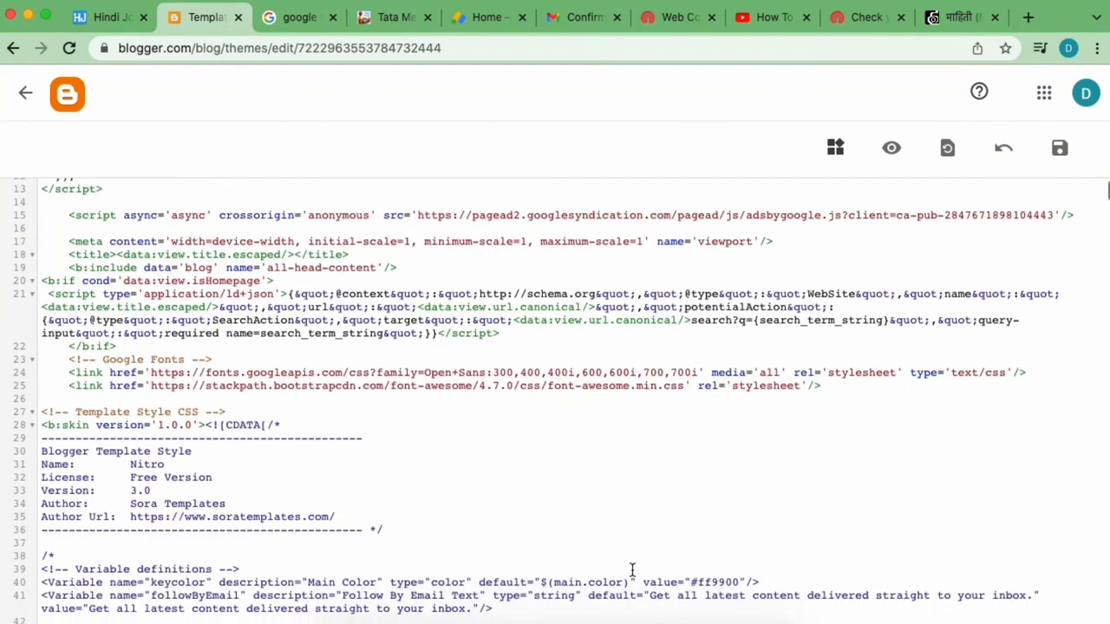
pyautogui.scroll(4, 631, 570)
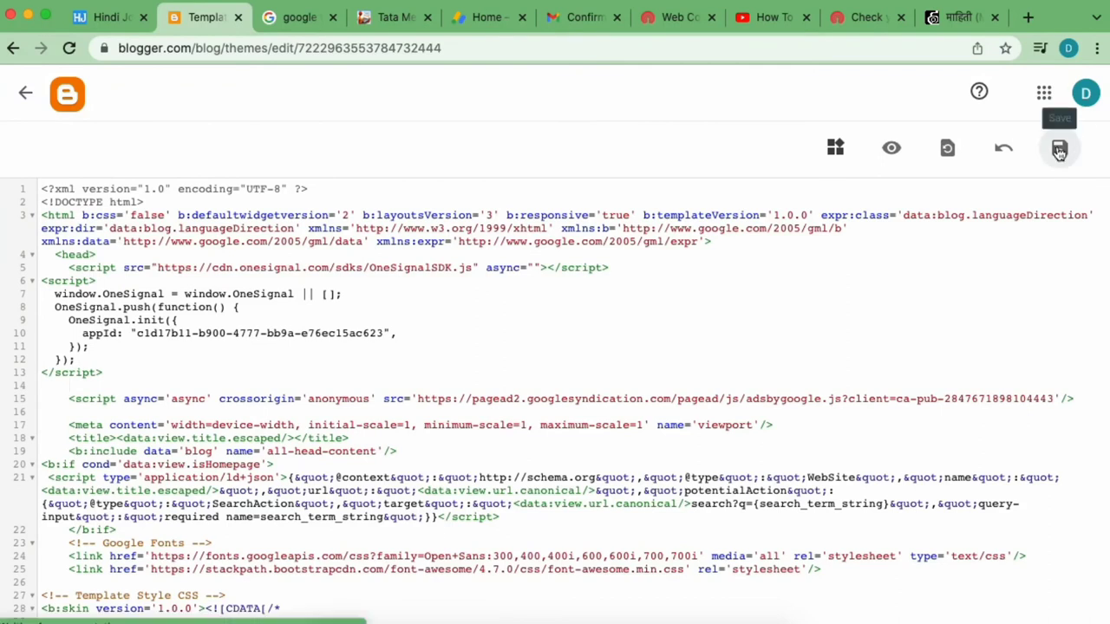
pyautogui.click(1060, 147)
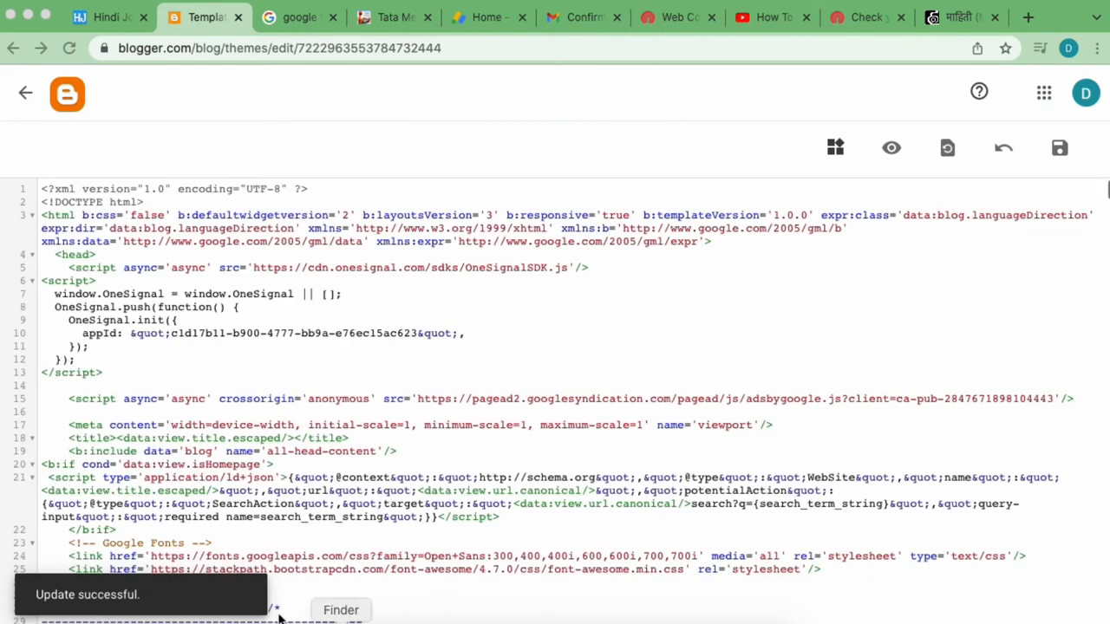
# - Return to OneSignal and finish the web push installation for the hindijobs app
pyautogui.click(656, 19)
pyautogui.scroll(-4, 389, 278)
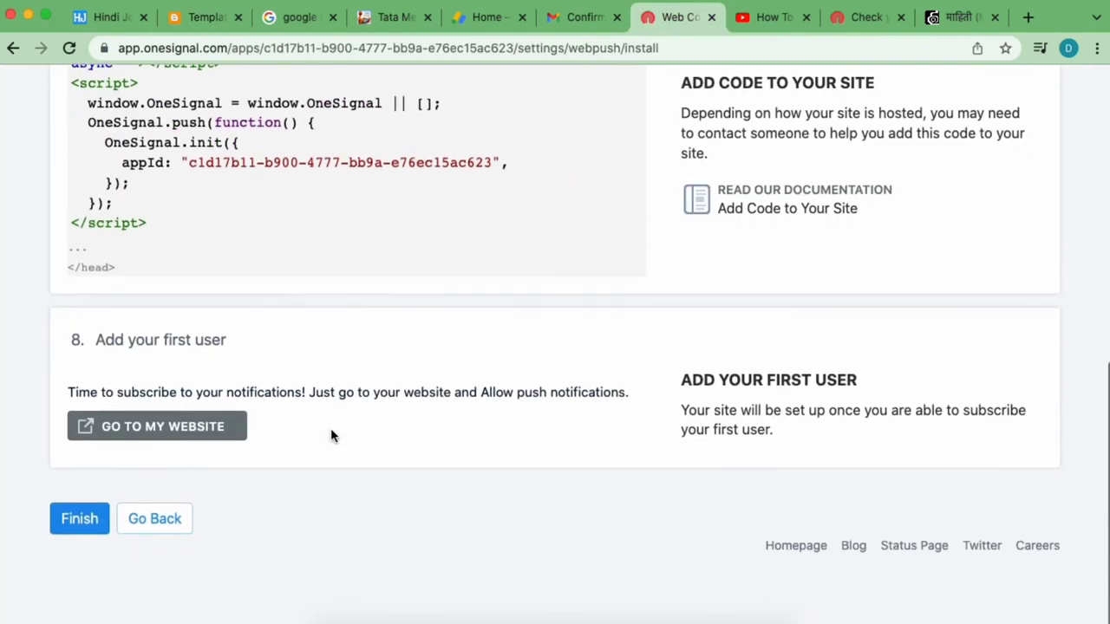
pyautogui.click(79, 528)
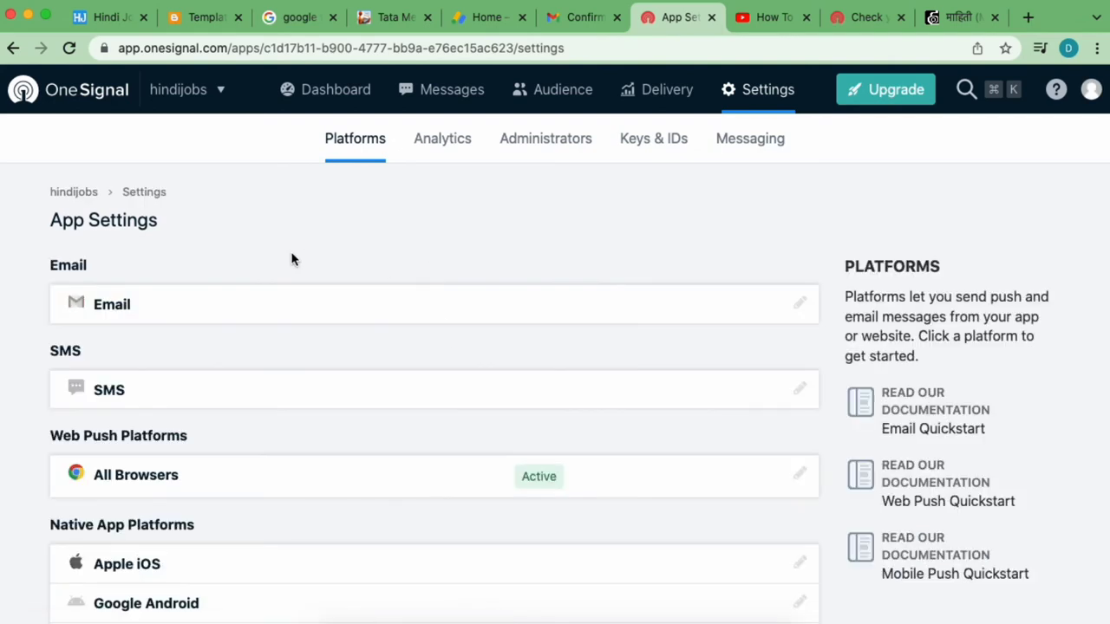
# - Examine the email, SMS, web push and native app platforms listed in the hindijobs app settings
pyautogui.scroll(-3, 459, 327)
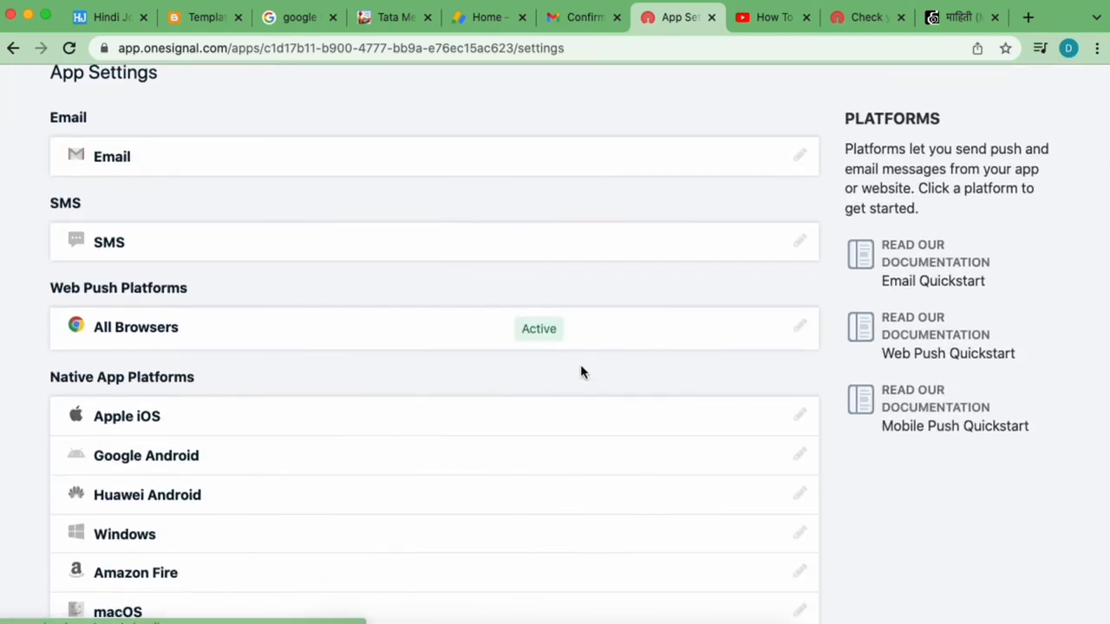
pyautogui.scroll(5, 111, 347)
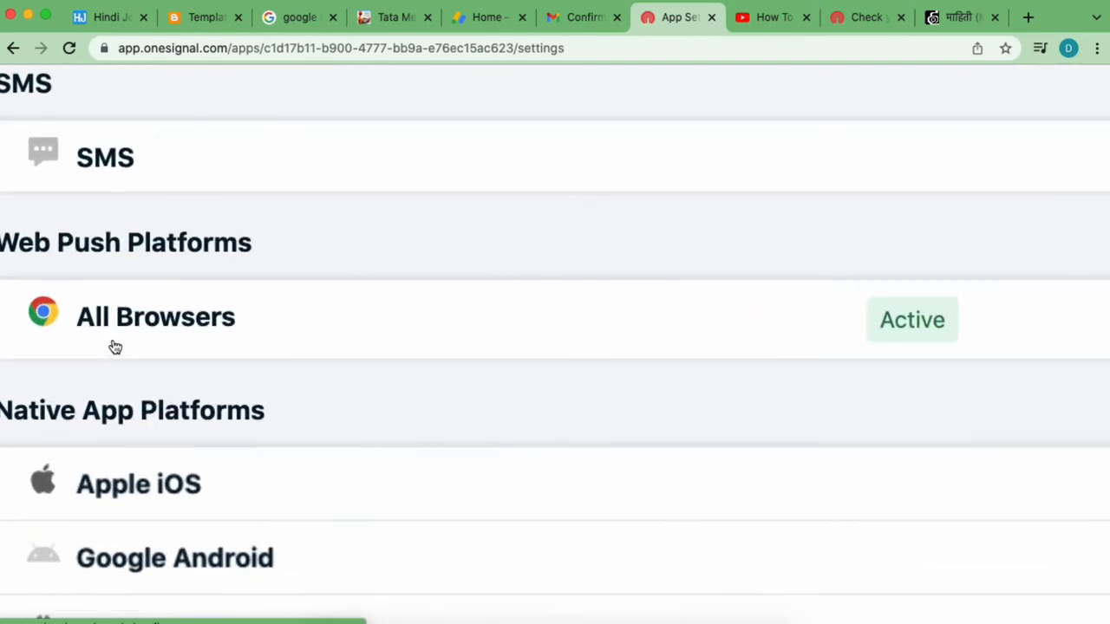
pyautogui.scroll(-5, 873, 344)
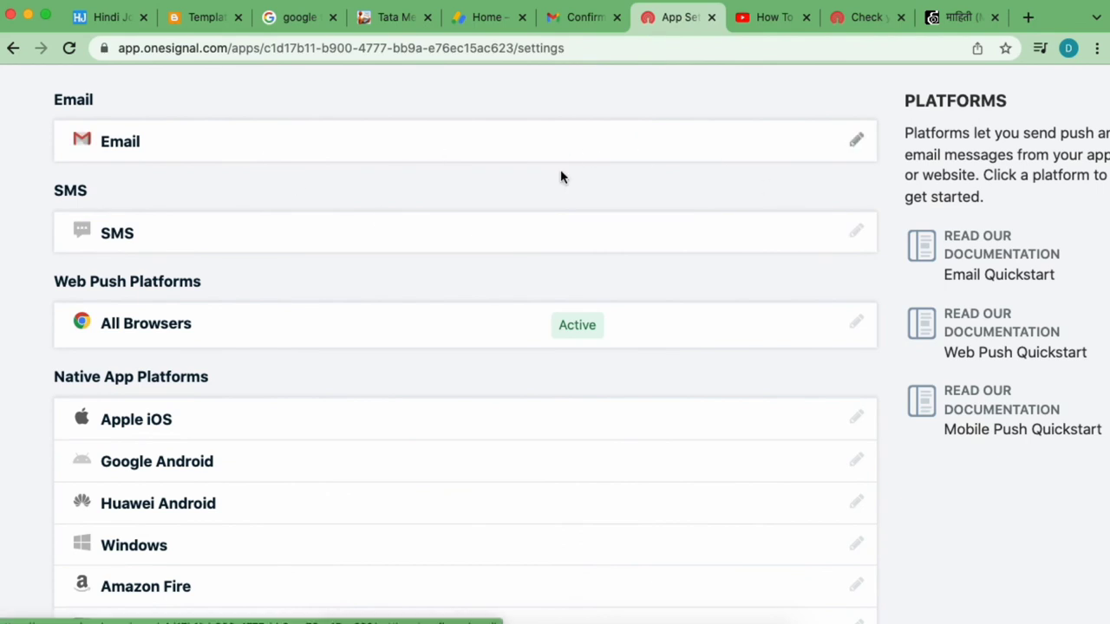
pyautogui.scroll(-3, 557, 442)
pyautogui.scroll(-1, 161, 499)
pyautogui.scroll(4, 361, 262)
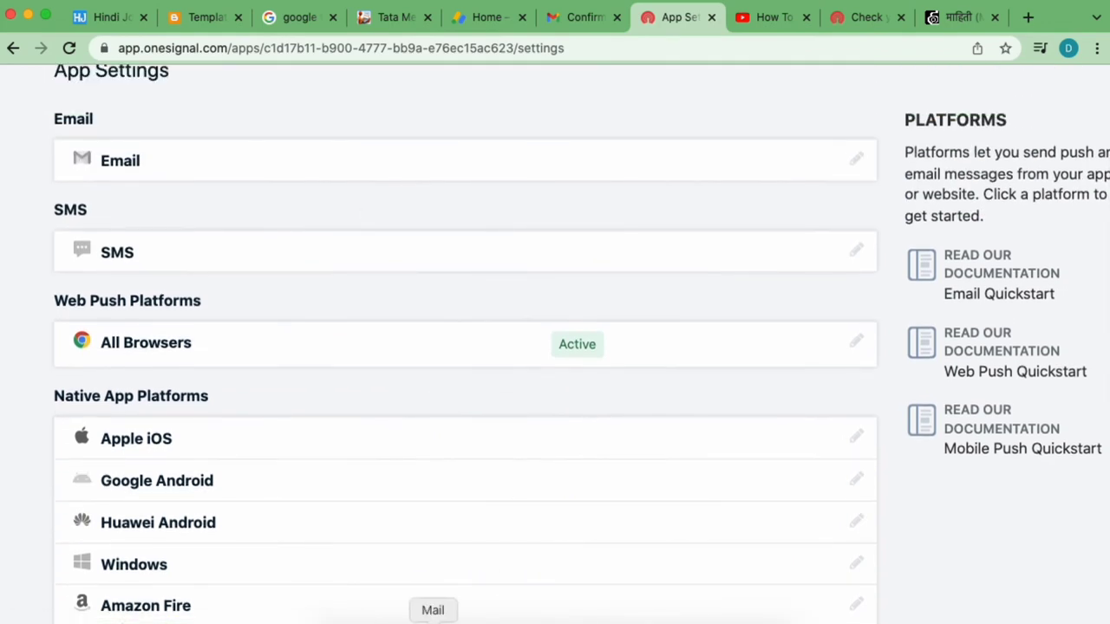
pyautogui.scroll(3, 433, 599)
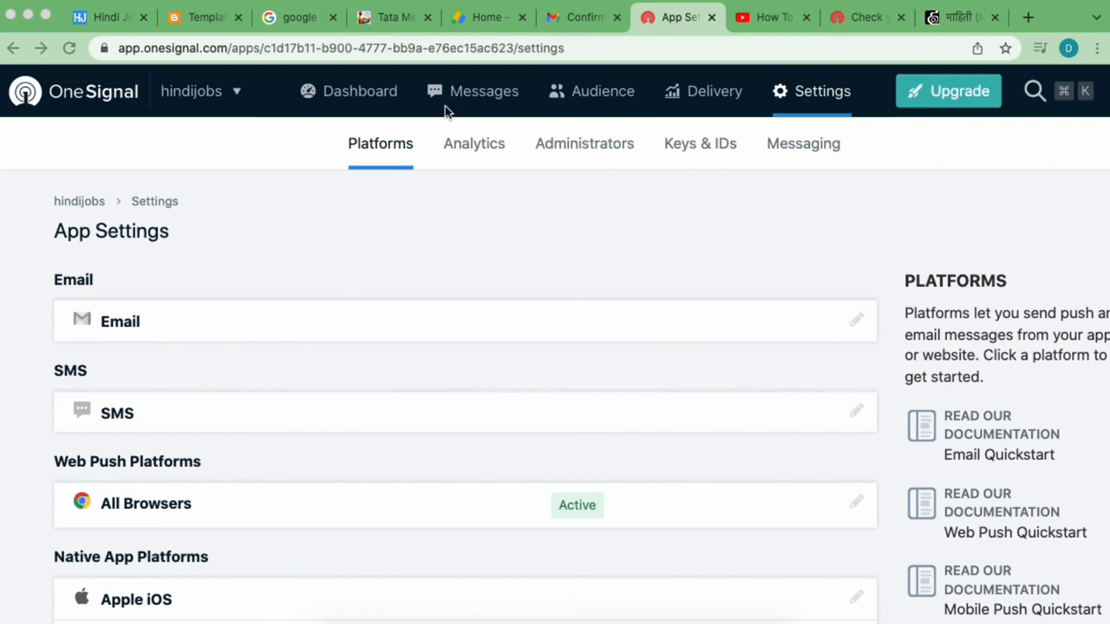
# - Start a new push notification from the app's dashboard and activate its message title for editing
pyautogui.click(341, 98)
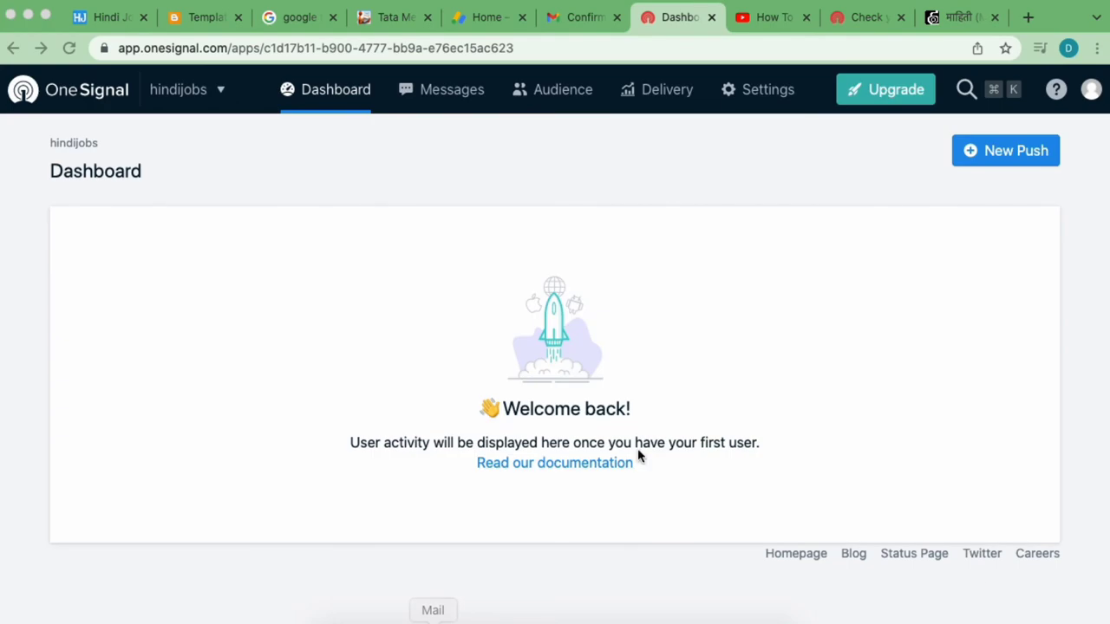
pyautogui.click(999, 156)
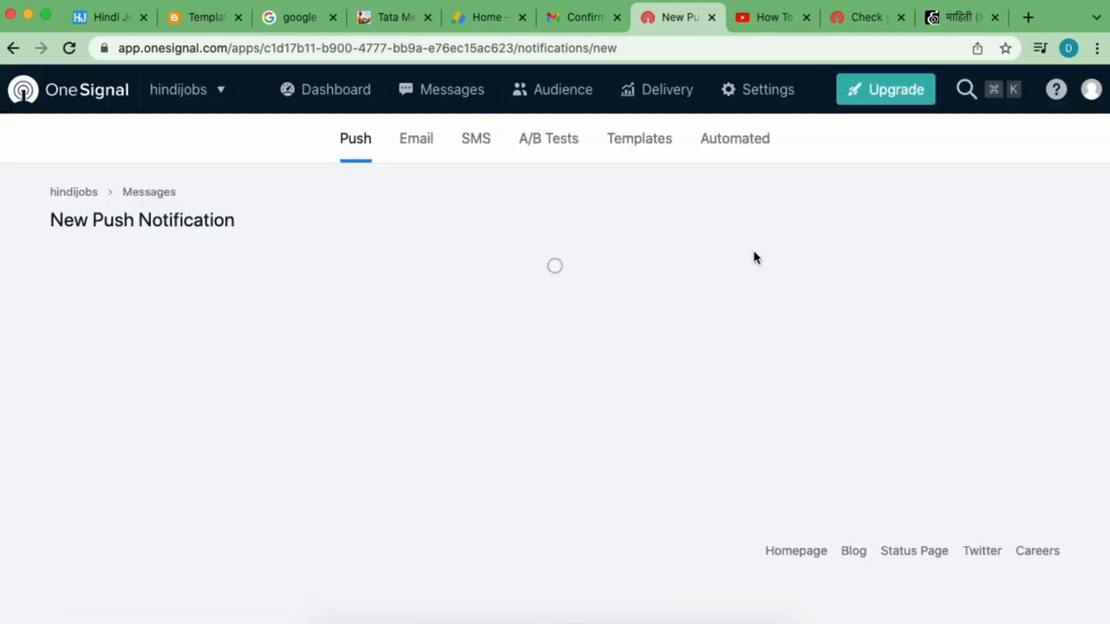
pyautogui.scroll(-3, 397, 394)
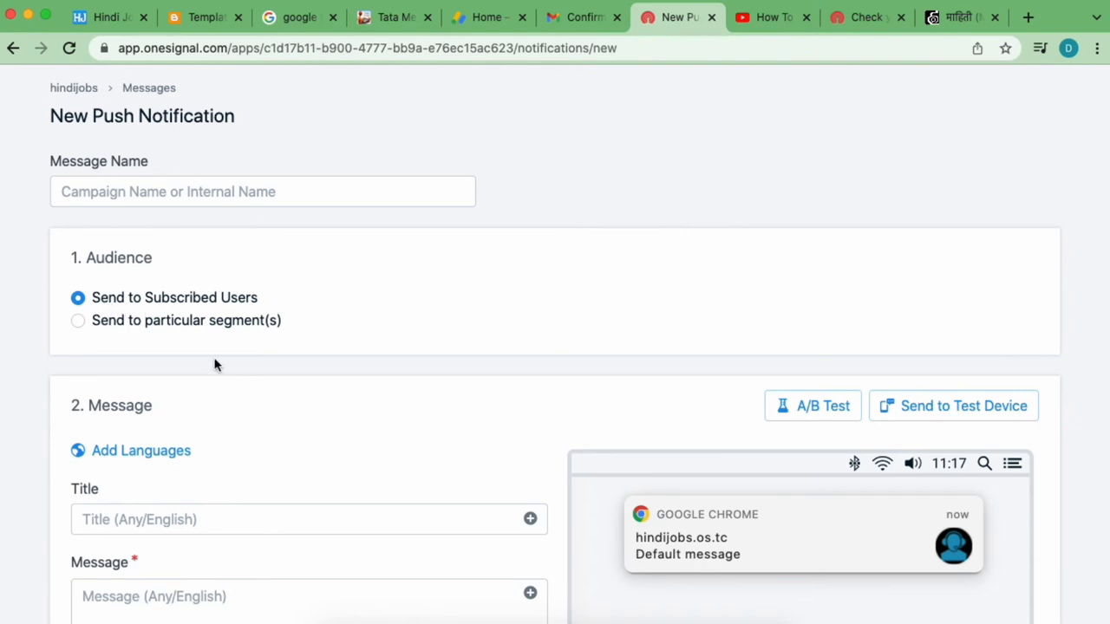
pyautogui.scroll(-3, 213, 365)
pyautogui.scroll(-1, 180, 406)
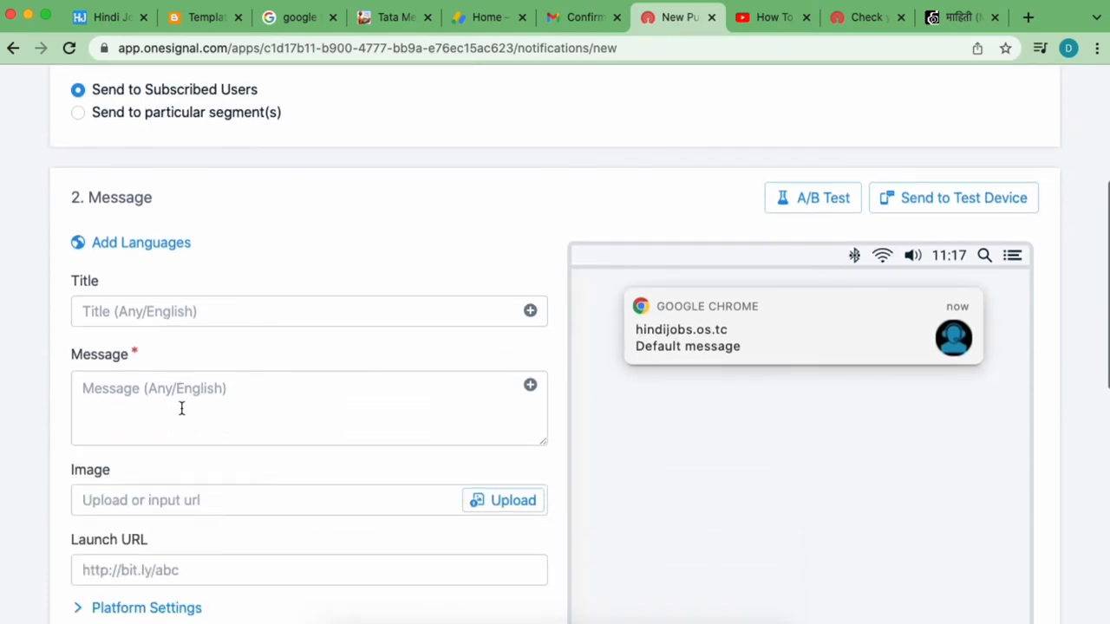
pyautogui.moveTo(762, 328)
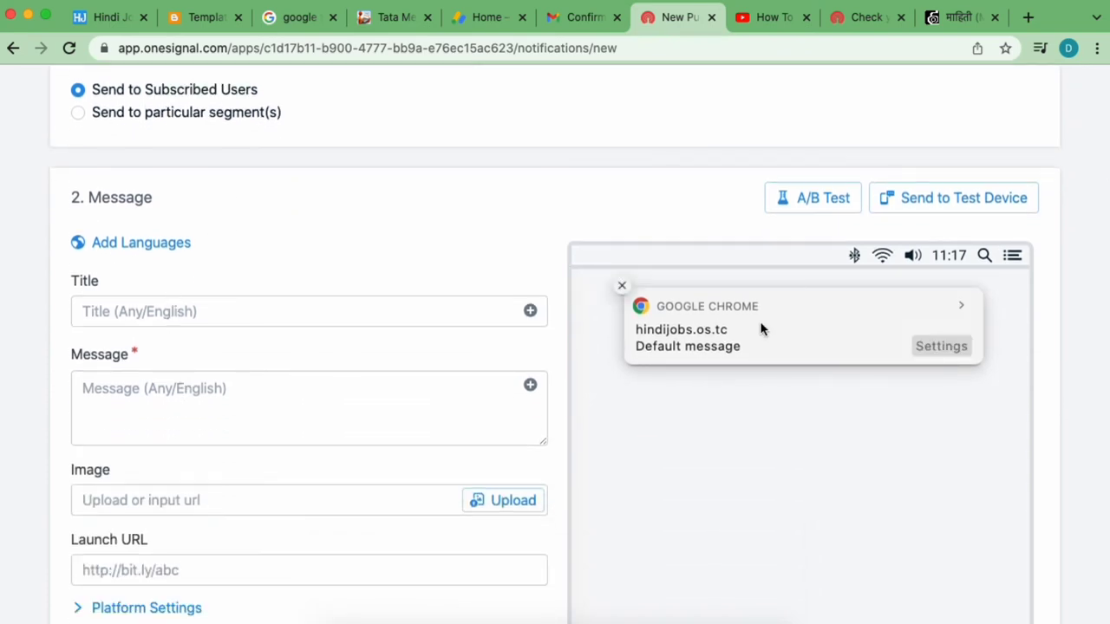
pyautogui.click(198, 310)
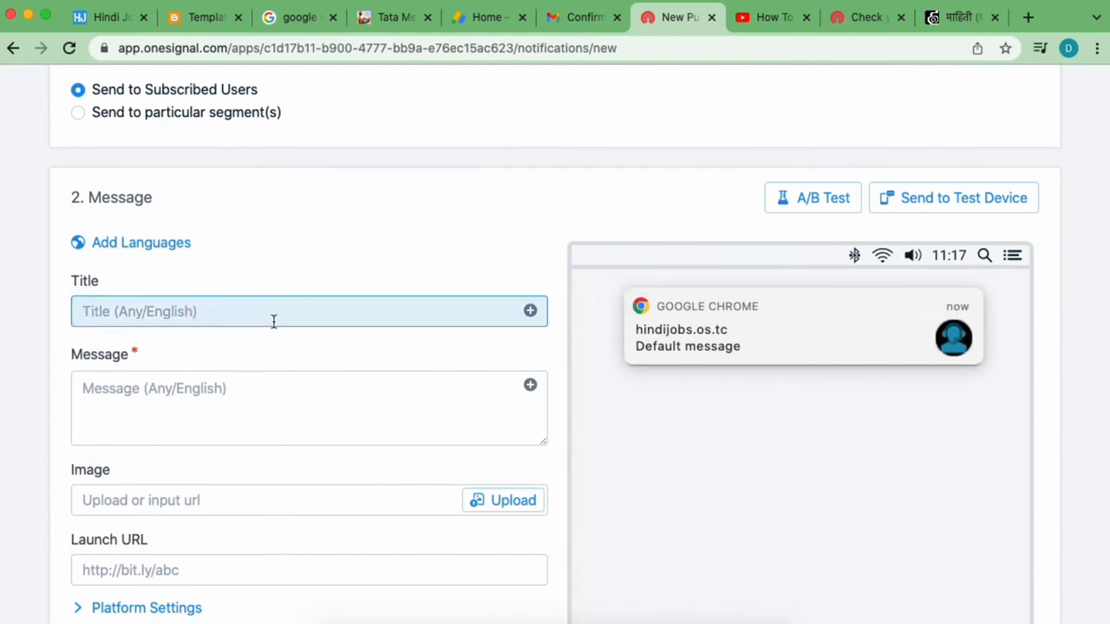
pyautogui.press('super+v')
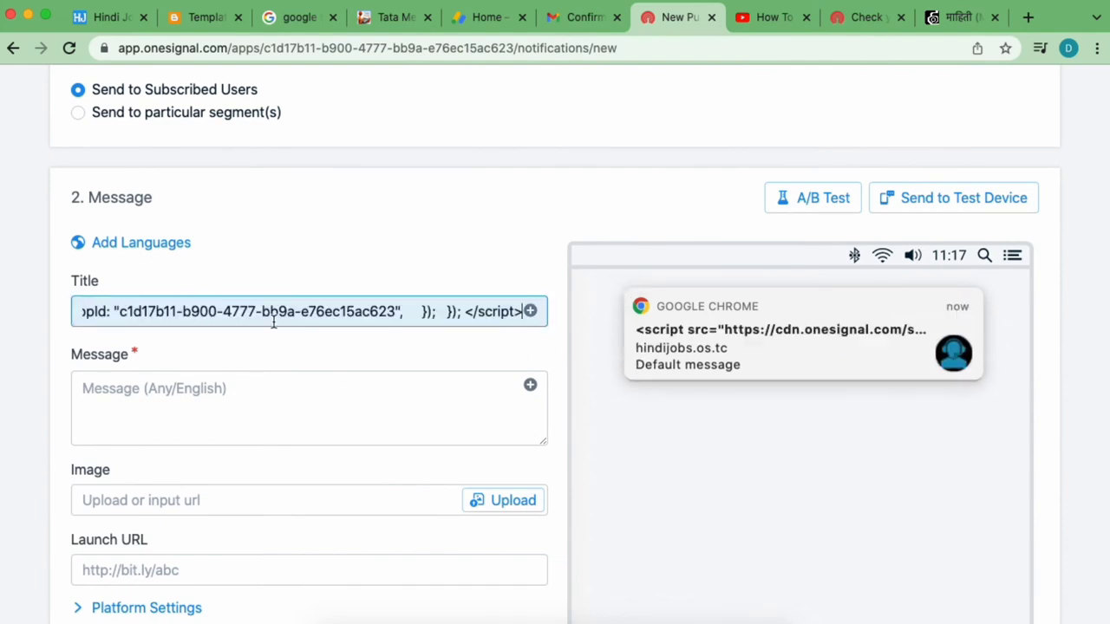
pyautogui.tripleClick(339, 312)
pyautogui.press('BackSpace')
# - Enter Hindi Jobs as the notification's title and New post gjhghj as its message
pyautogui.write('HI')
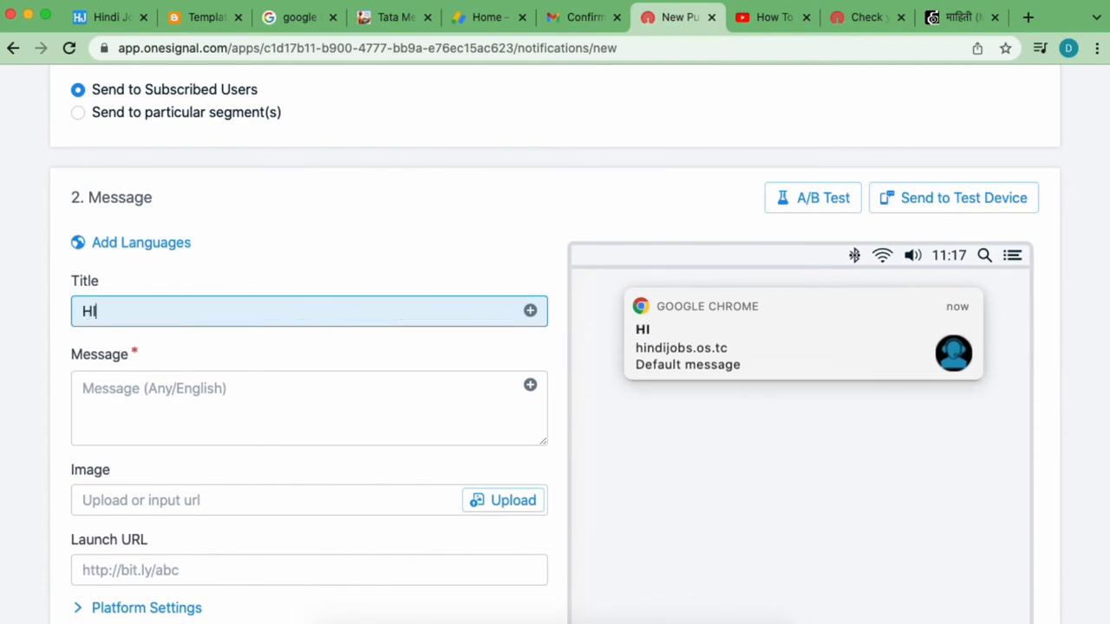
pyautogui.write('ndi Jo')
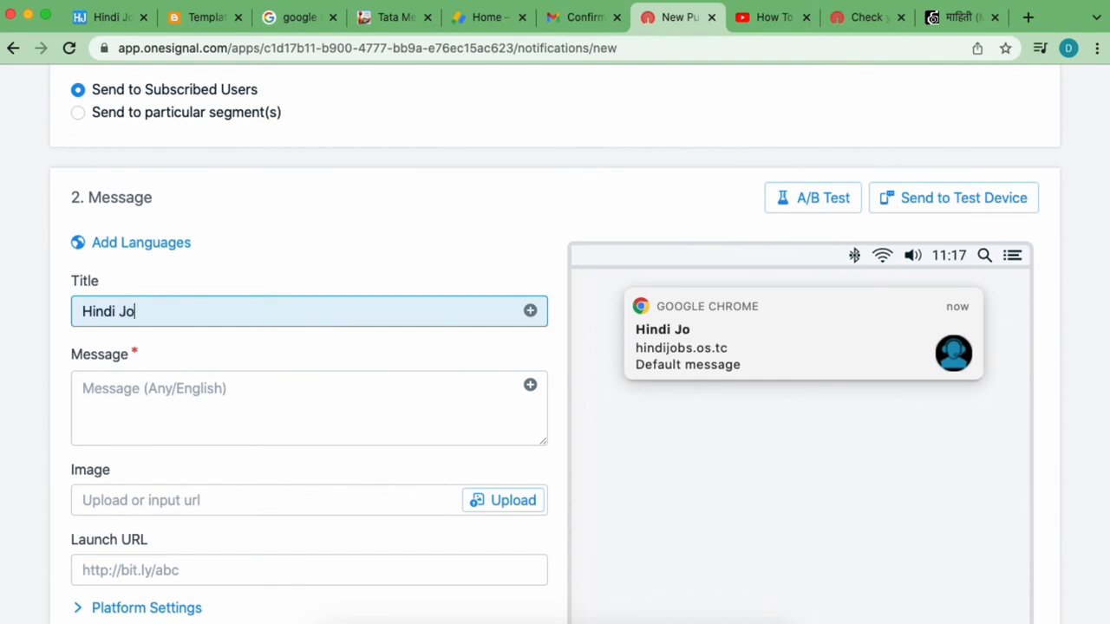
pyautogui.write('bs')
pyautogui.click(274, 404)
pyautogui.write('New')
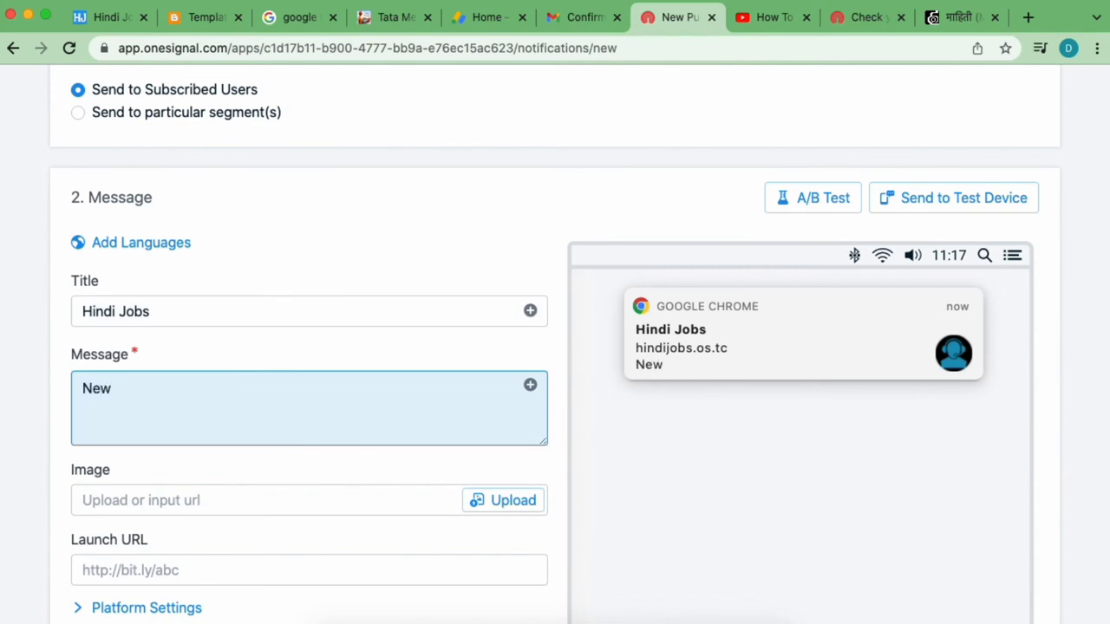
pyautogui.write(' p')
pyautogui.scroll(-1, 263, 438)
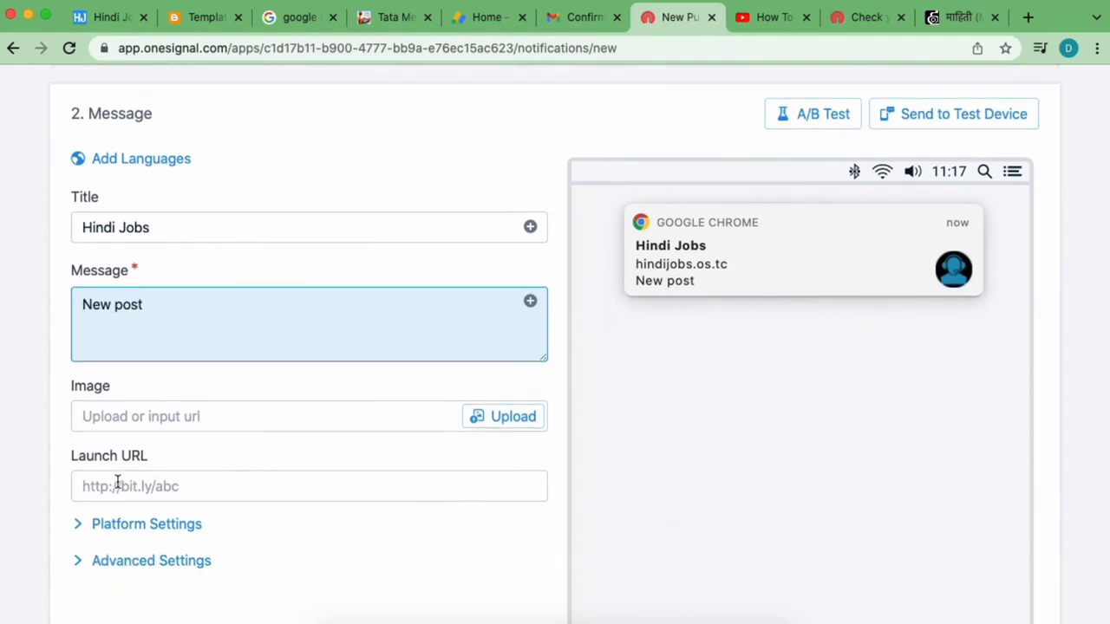
pyautogui.scroll(-1, 117, 483)
pyautogui.moveTo(735, 228)
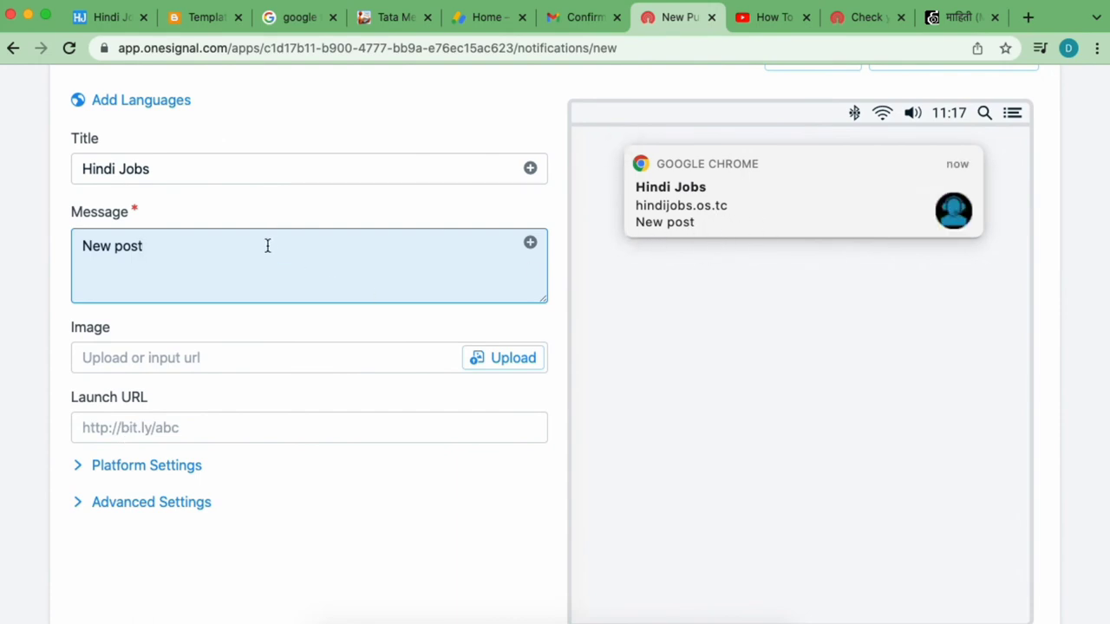
pyautogui.write('gjhghj')
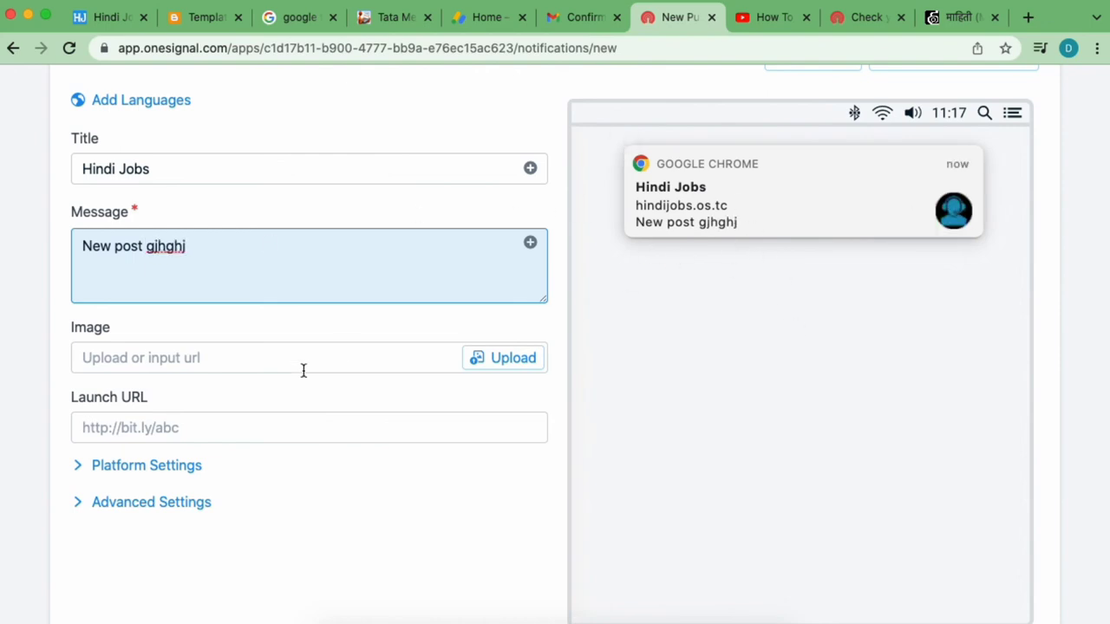
# - Set the Launch URL to the link address copied from the first ACTREC Recruitment 2022 post on hindijobs.in
pyautogui.click(187, 433)
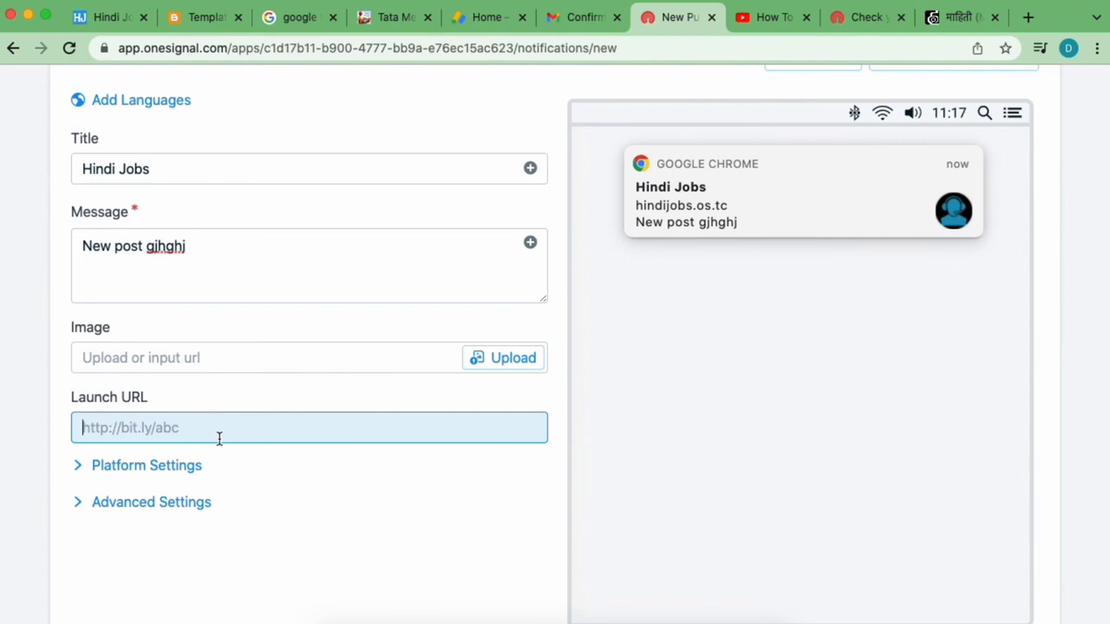
pyautogui.click(92, 19)
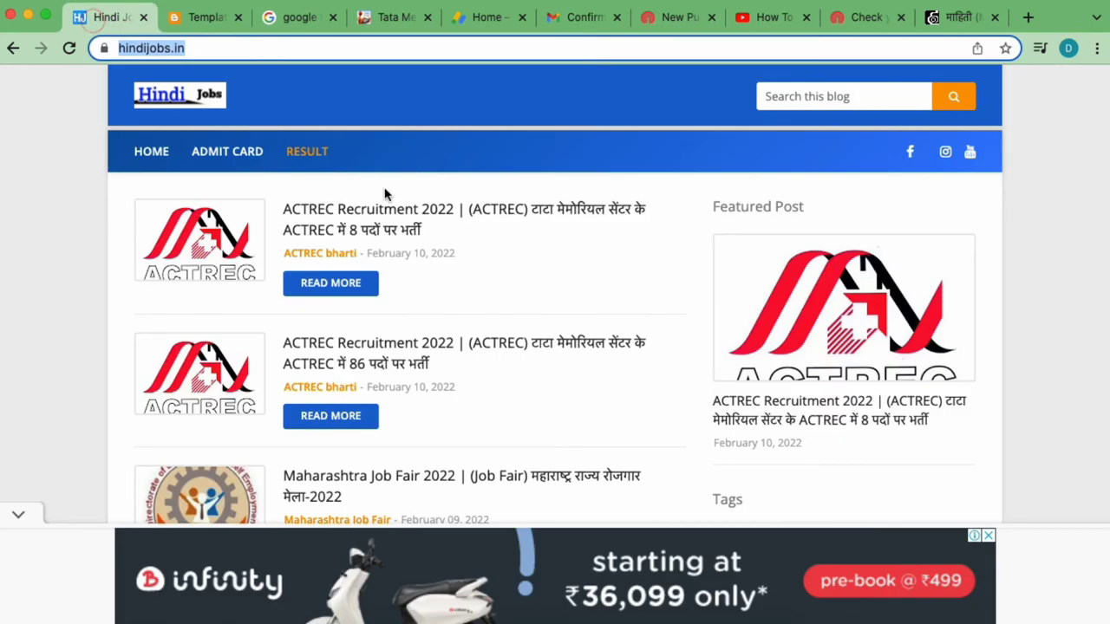
pyautogui.tripleClick(384, 260)
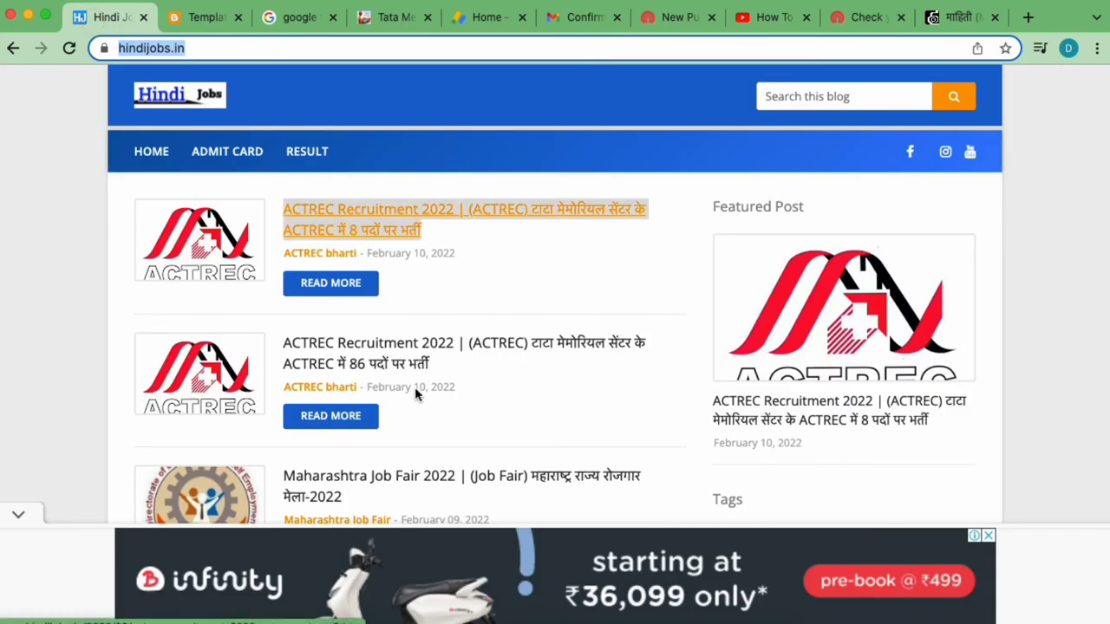
pyautogui.rightClick(340, 222)
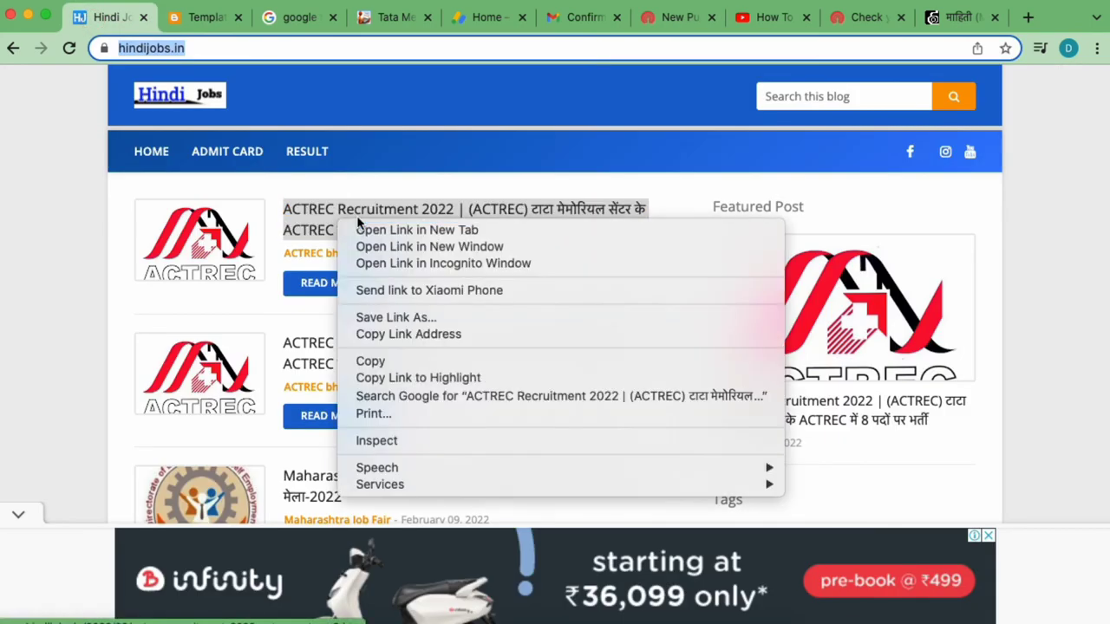
pyautogui.click(437, 335)
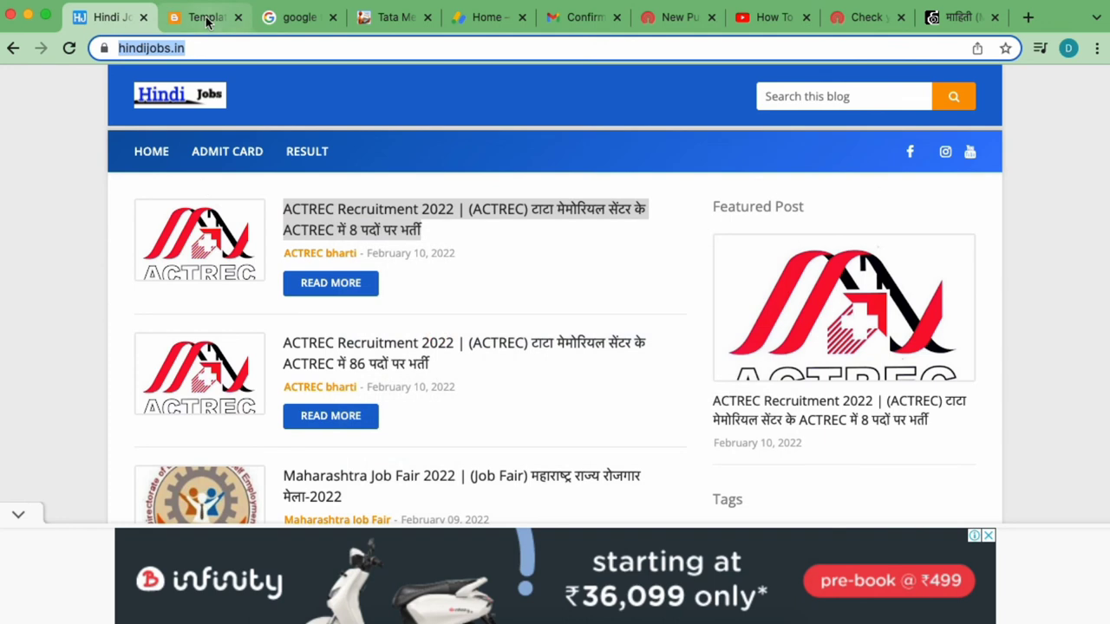
pyautogui.click(657, 18)
pyautogui.press('super+v')
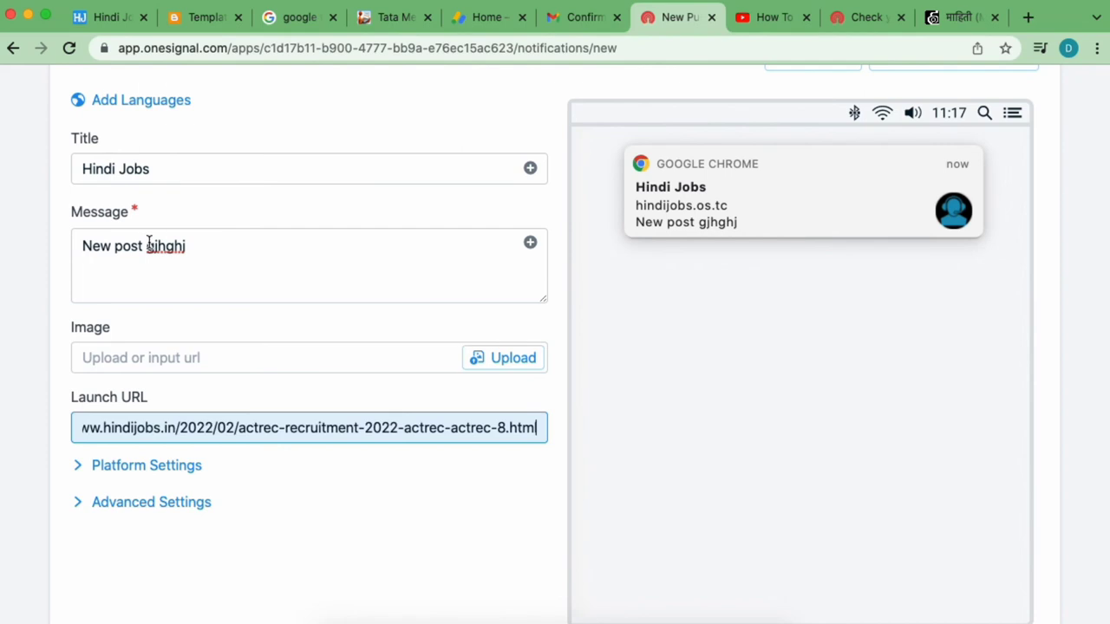
# - Shorten the notification's message to New post and review the Delivery Schedule options
pyautogui.moveTo(145, 245); pyautogui.dragTo(242, 258)
pyautogui.press('BackSpace')
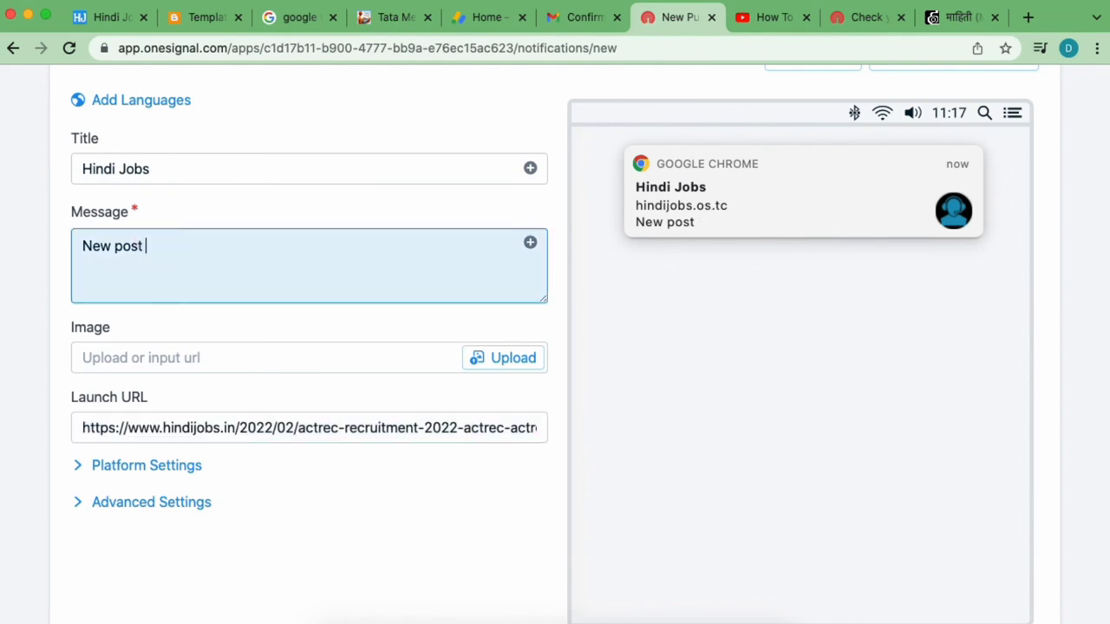
pyautogui.scroll(-5, 362, 480)
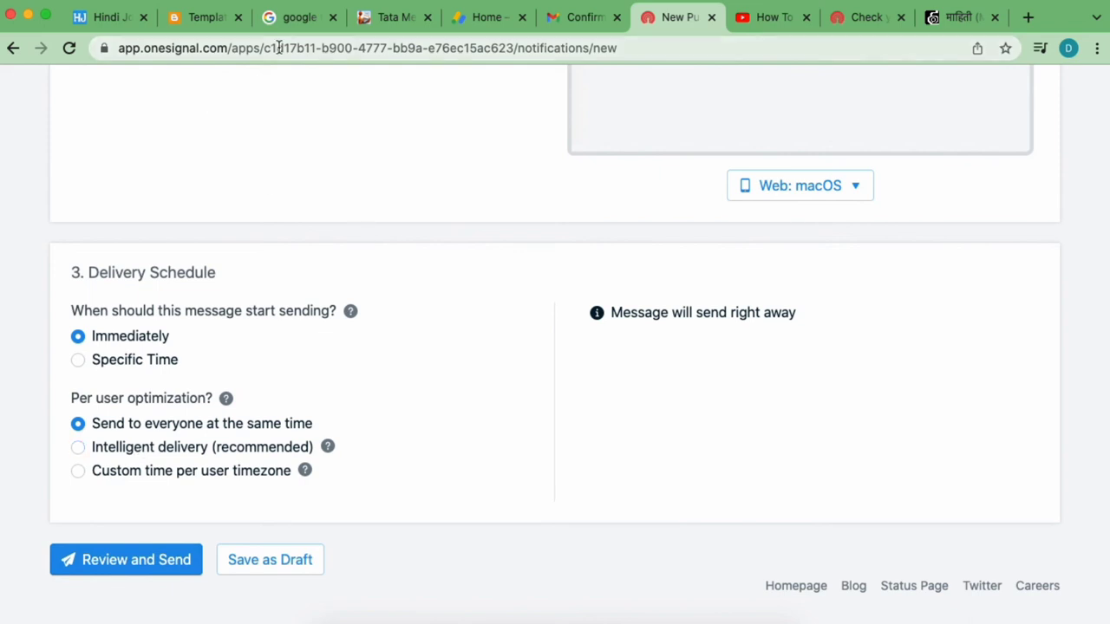
# - Switch to the Hindi Jobs site and load hindijobs.in again to check for the notification subscription prompt
pyautogui.click(106, 26)
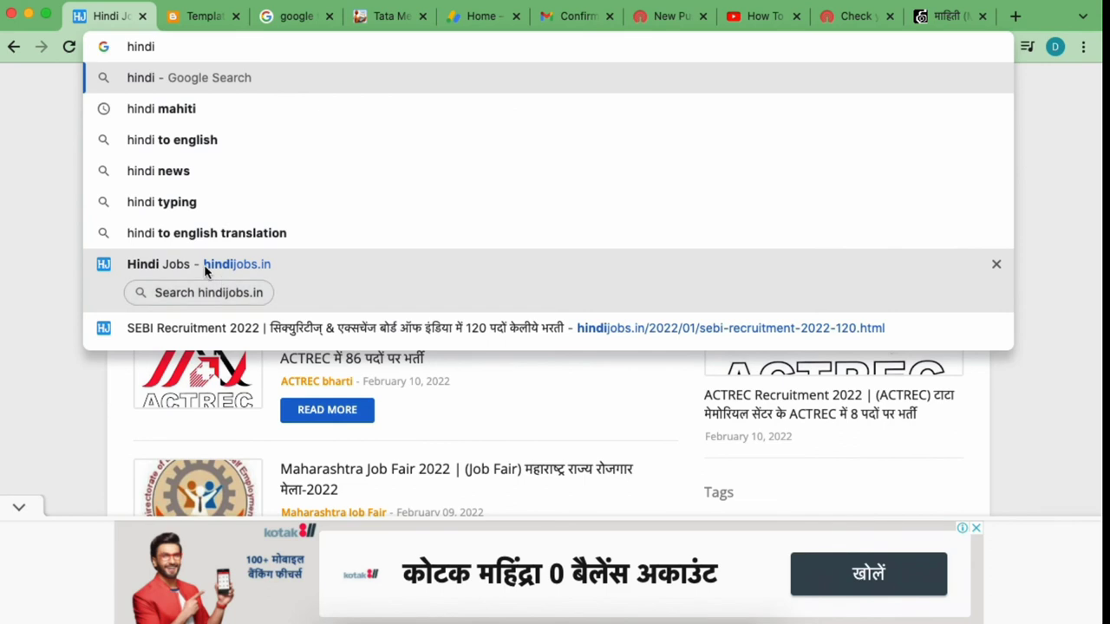
pyautogui.click(204, 265)
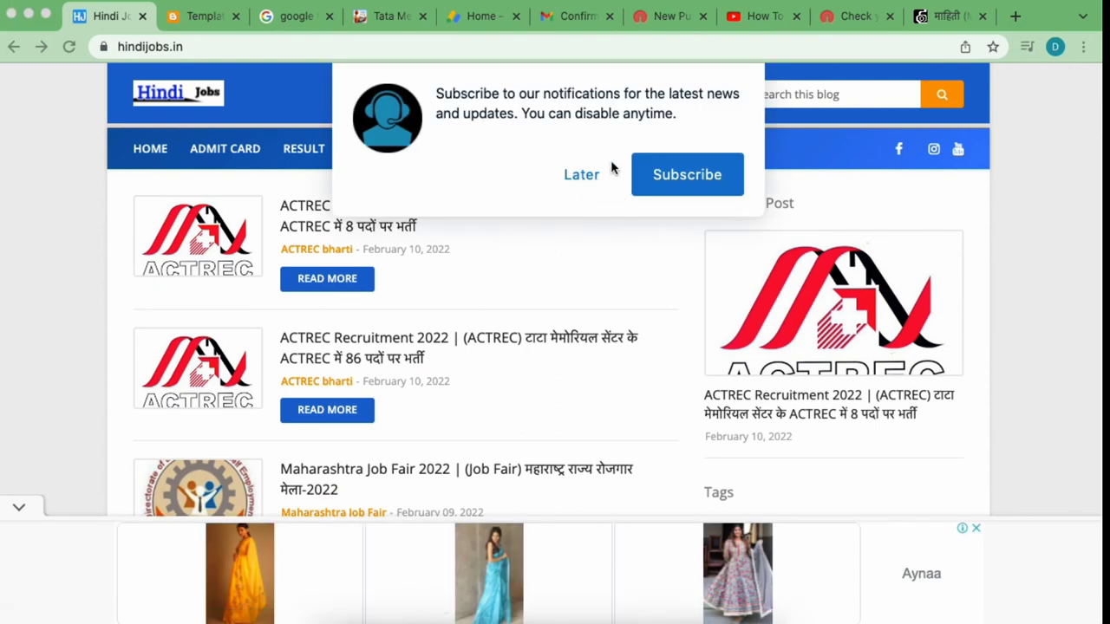
# - Subscribe to the Hindi Jobs site's notifications and allow hindijobs.os.tc to show notifications
pyautogui.click(675, 179)
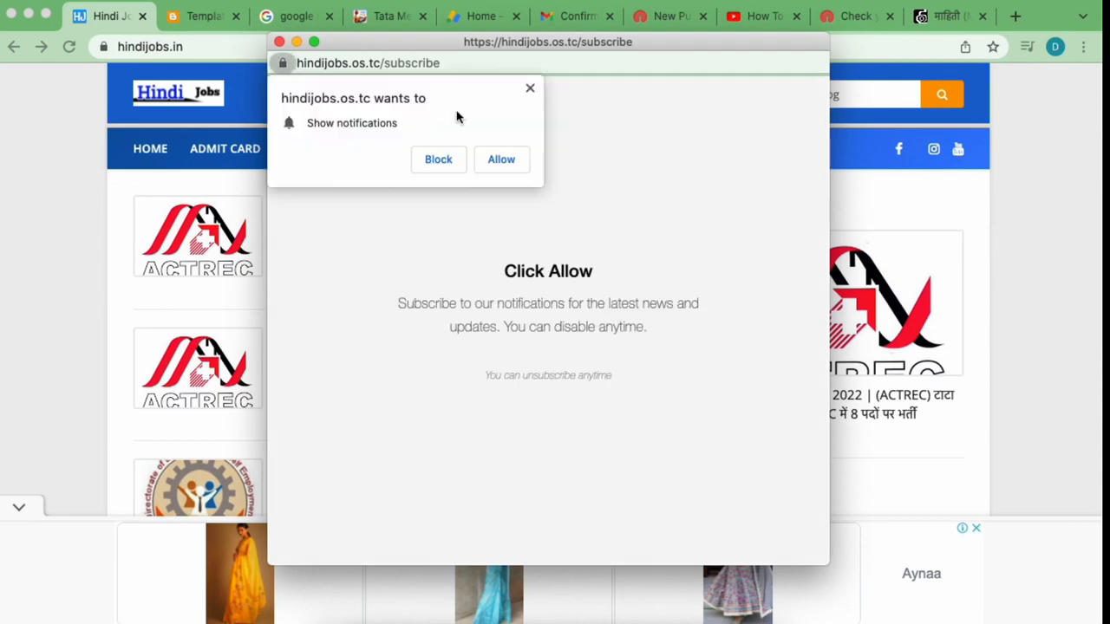
pyautogui.click(501, 160)
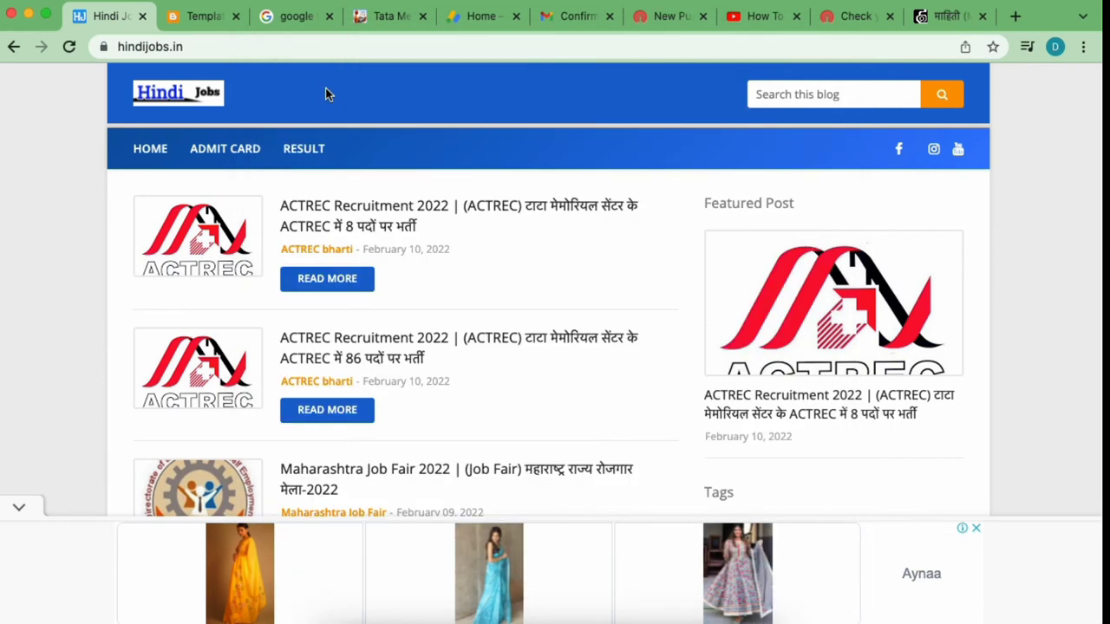
pyautogui.scroll(-3, 406, 282)
pyautogui.scroll(3, 406, 286)
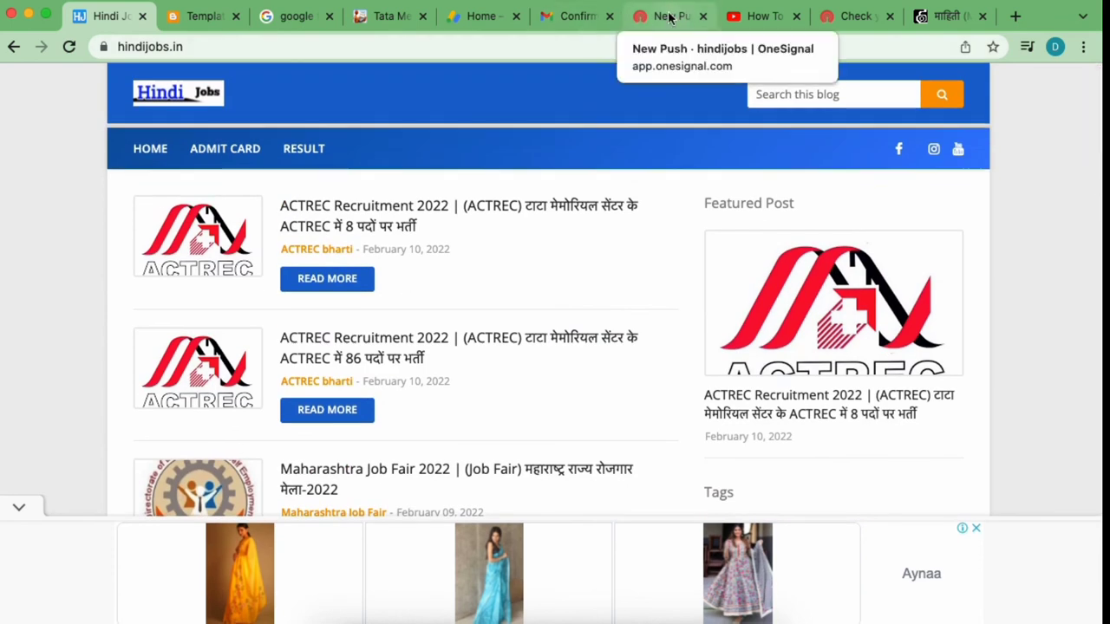
# - Return to the New Push form in OneSignal, review the Hindi Jobs notification and send it immediately to Subscribed Users
pyautogui.click(669, 17)
pyautogui.scroll(15, 533, 156)
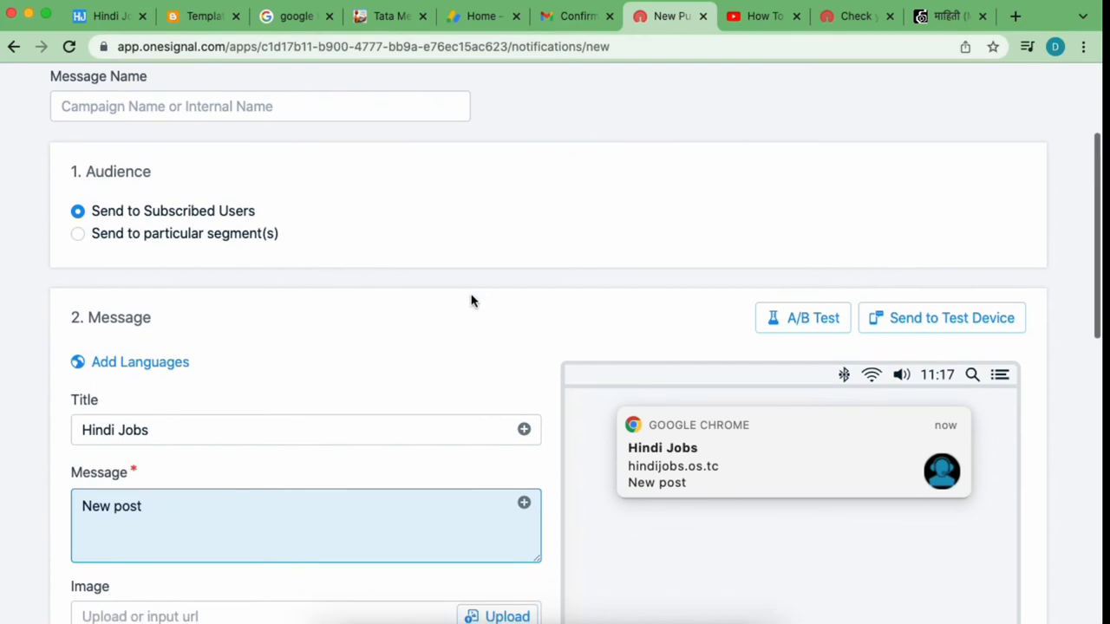
pyautogui.scroll(3, 471, 300)
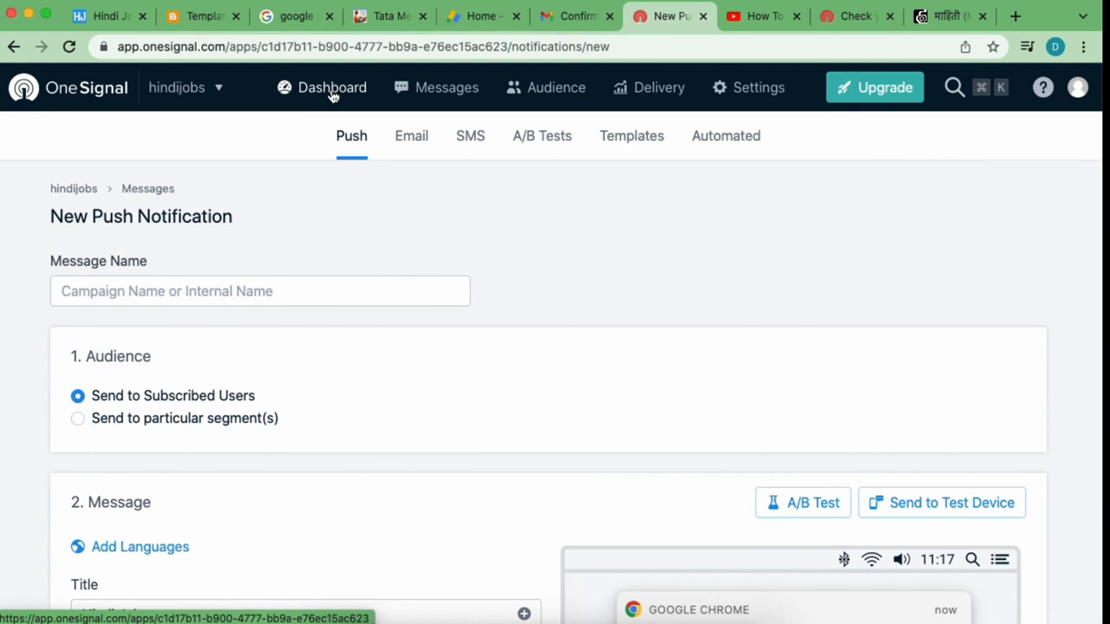
pyautogui.scroll(-4, 270, 243)
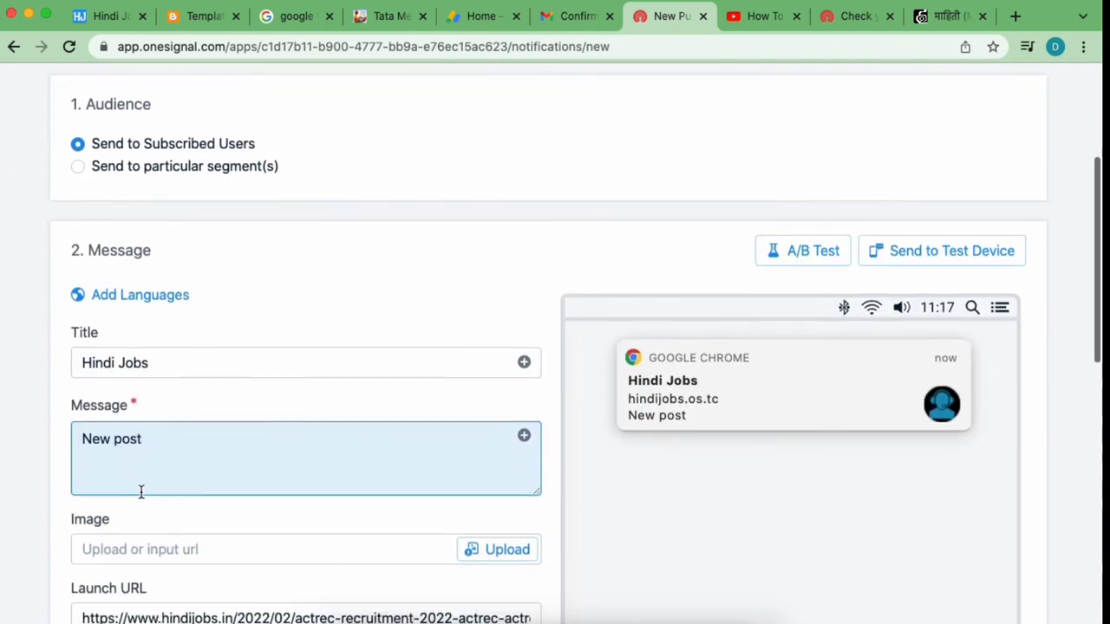
pyautogui.scroll(-3, 142, 492)
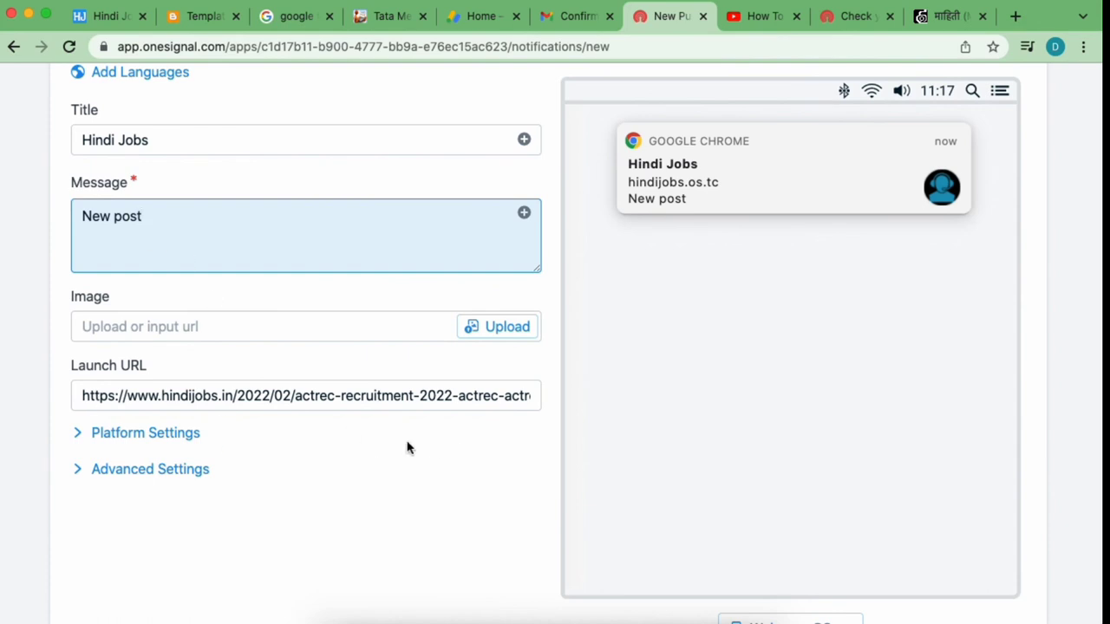
pyautogui.scroll(-1, 421, 448)
pyautogui.scroll(-5, 564, 381)
pyautogui.scroll(-3, 513, 394)
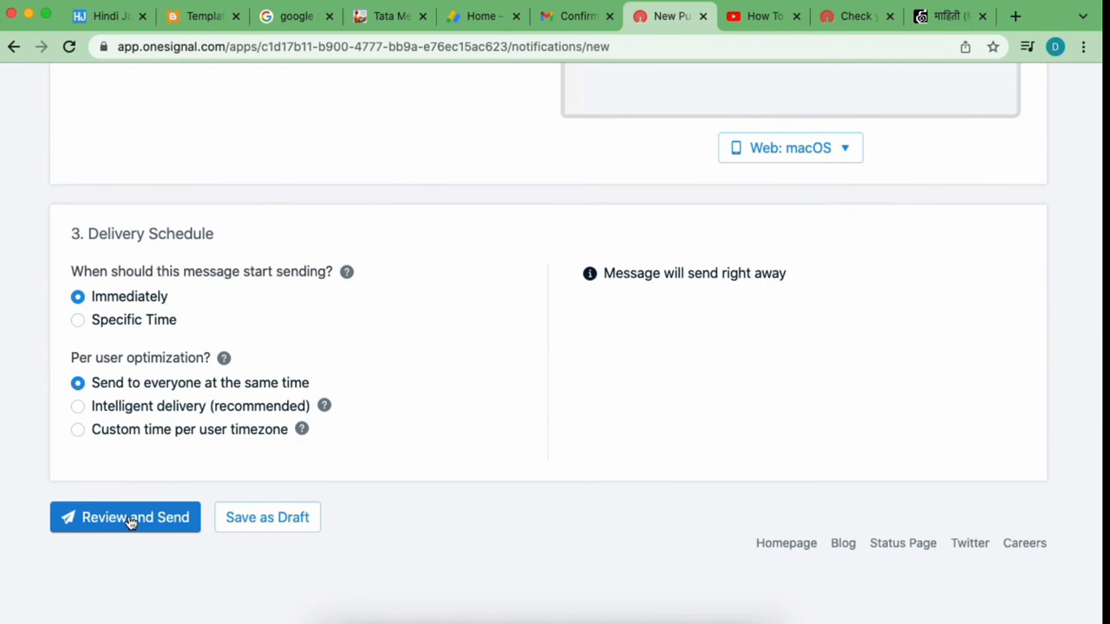
pyautogui.click(130, 521)
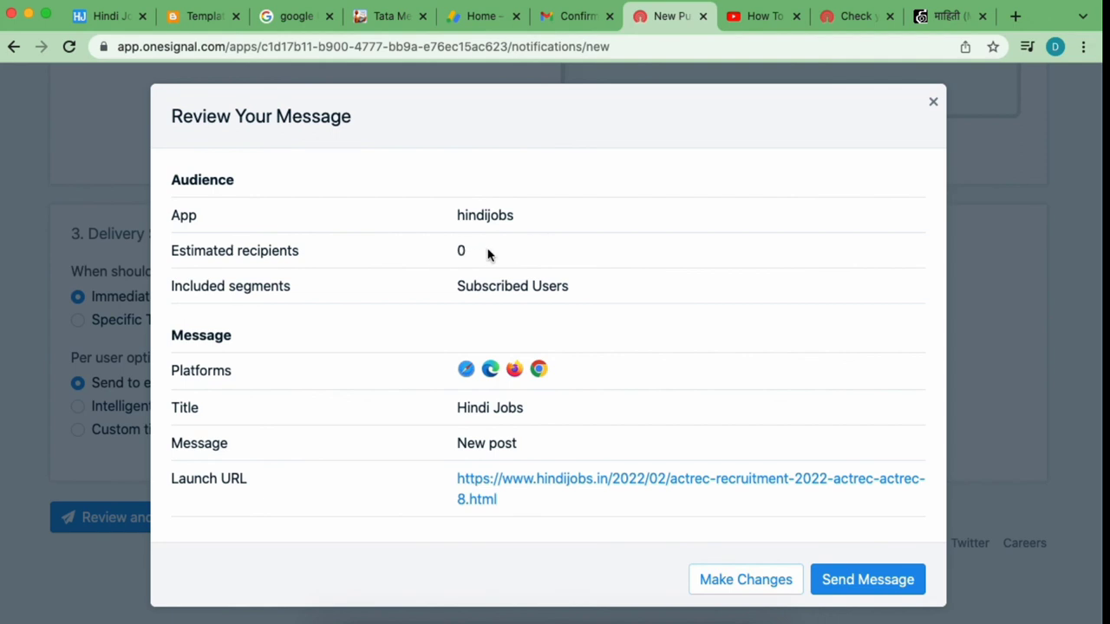
pyautogui.click(848, 579)
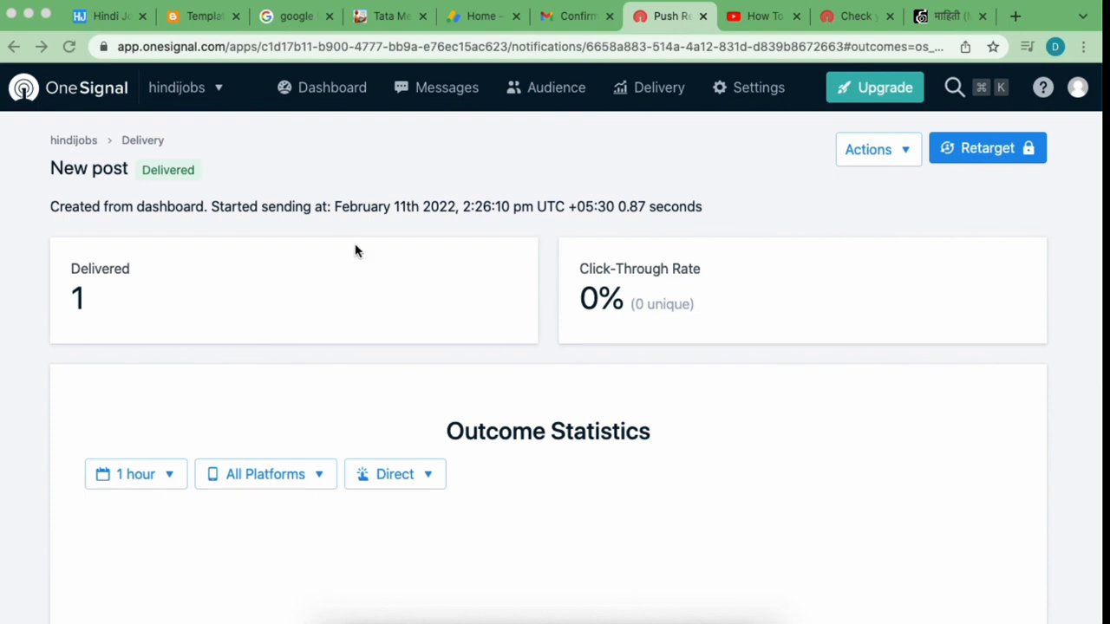
# - Open the hindijobs dashboard and examine the Global Outcomes click chart
pyautogui.click(312, 97)
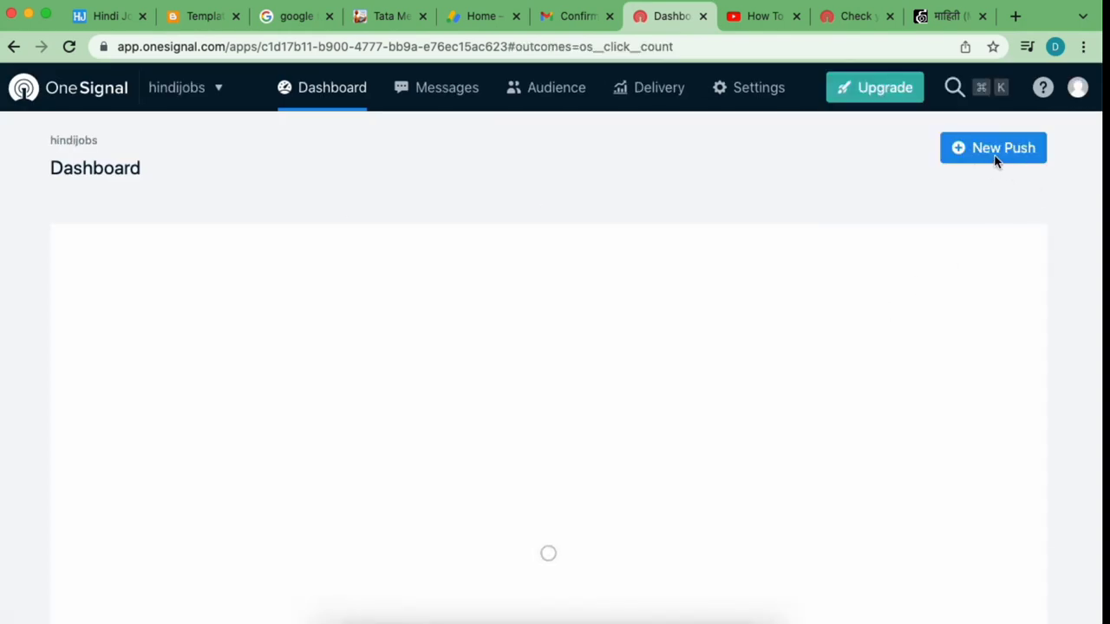
pyautogui.scroll(-5, 541, 354)
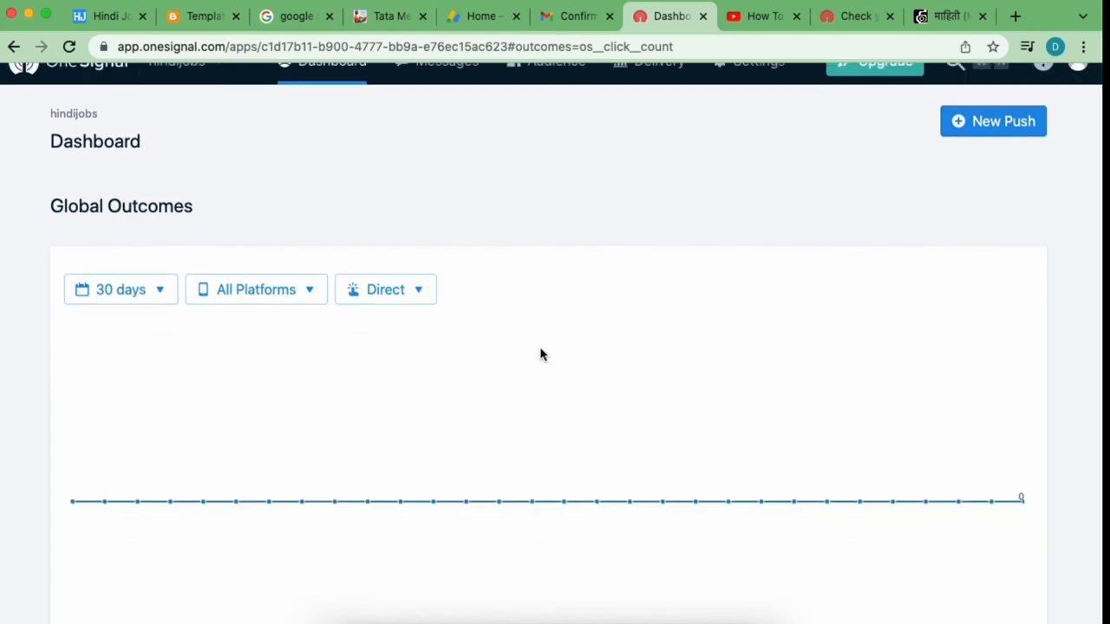
pyautogui.scroll(3, 446, 364)
pyautogui.scroll(-15, 463, 404)
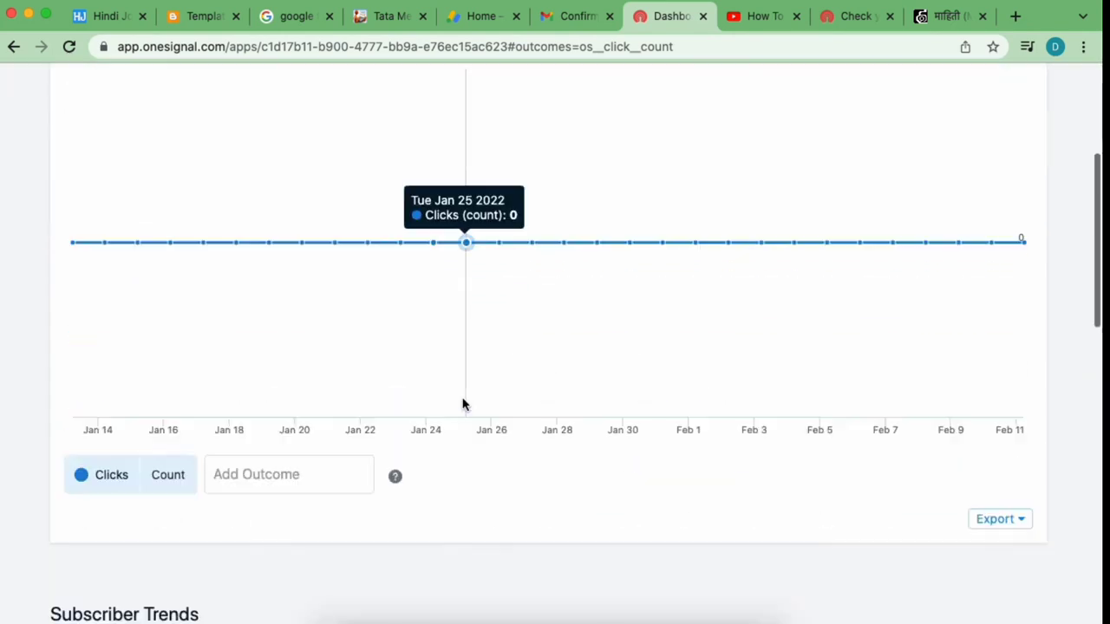
pyautogui.scroll(10, 488, 408)
pyautogui.scroll(8, 897, 401)
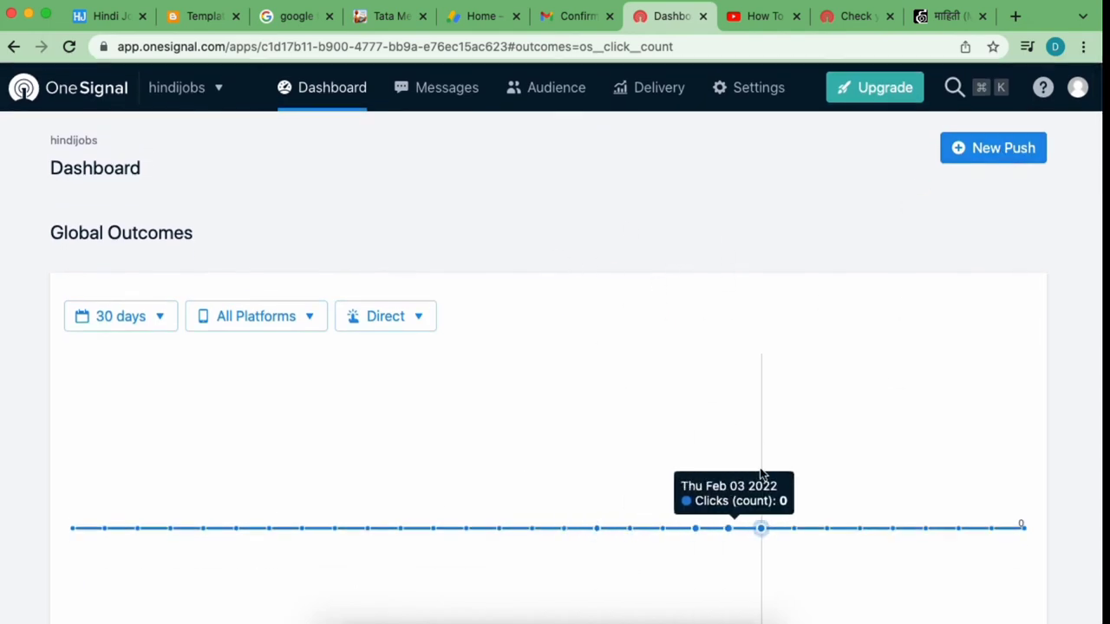
# - Start another new push notification and set its delivery schedule to a Specific Time
pyautogui.click(993, 163)
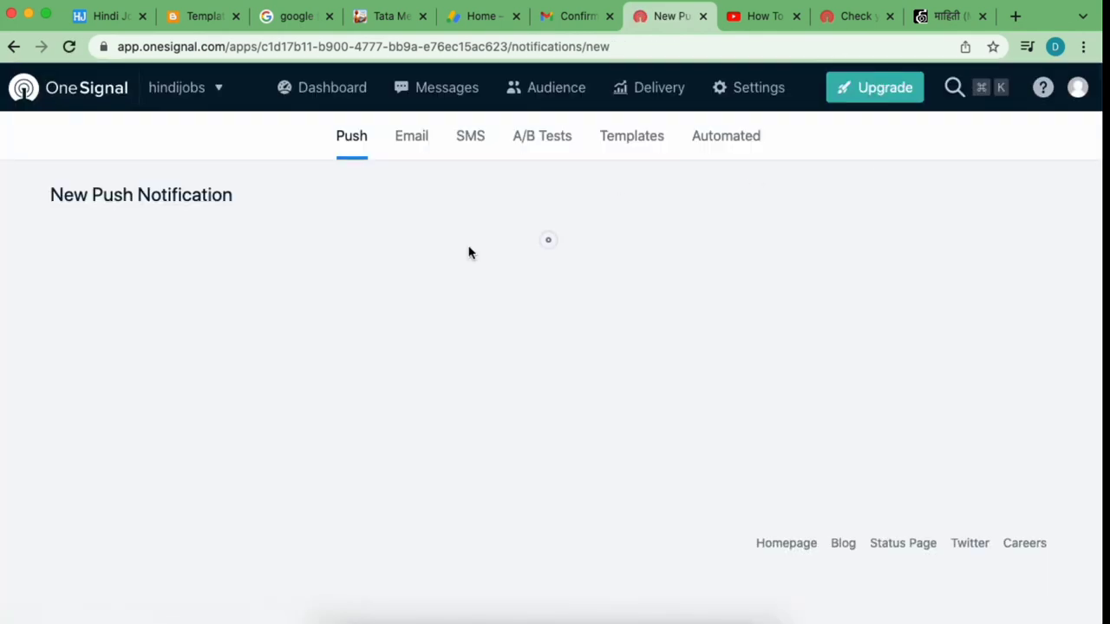
pyautogui.scroll(-3, 247, 451)
pyautogui.scroll(-5, 245, 446)
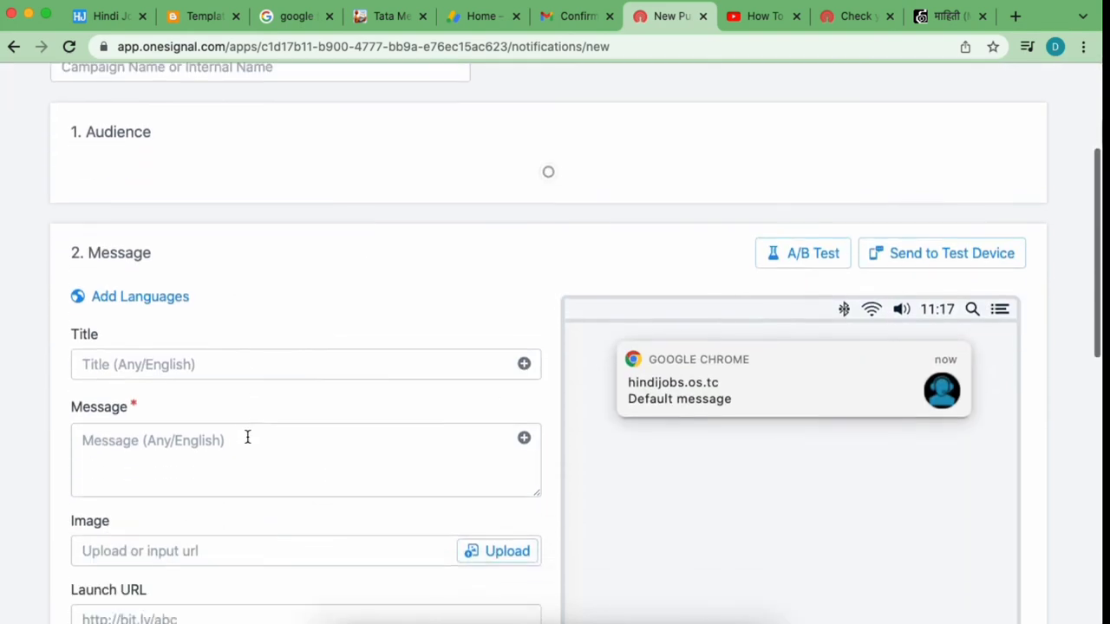
pyautogui.scroll(-7, 201, 517)
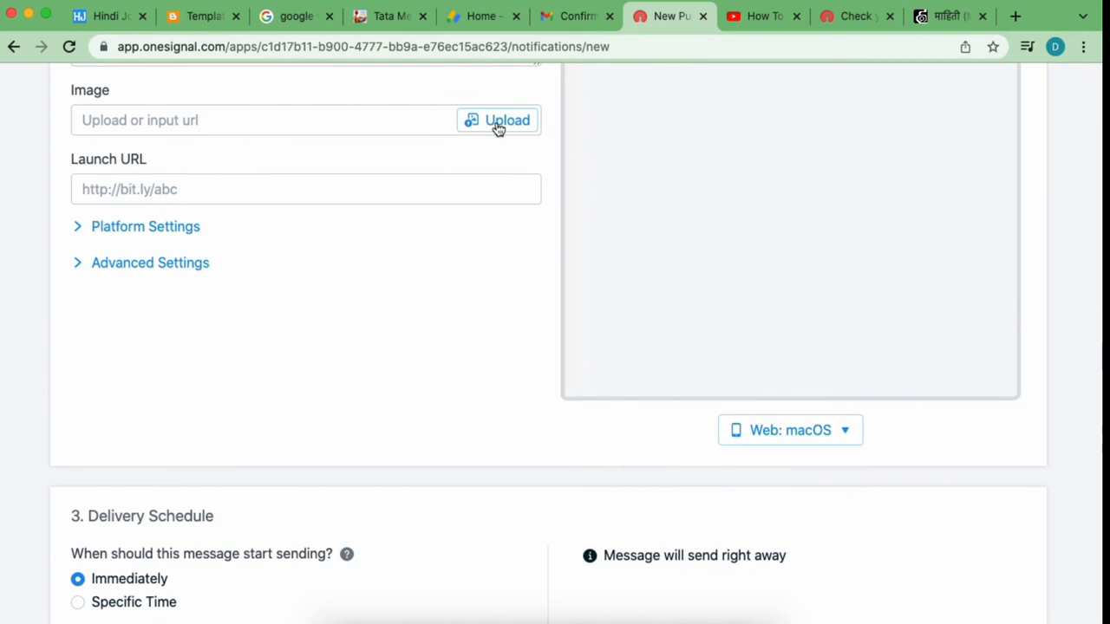
pyautogui.scroll(-6, 189, 374)
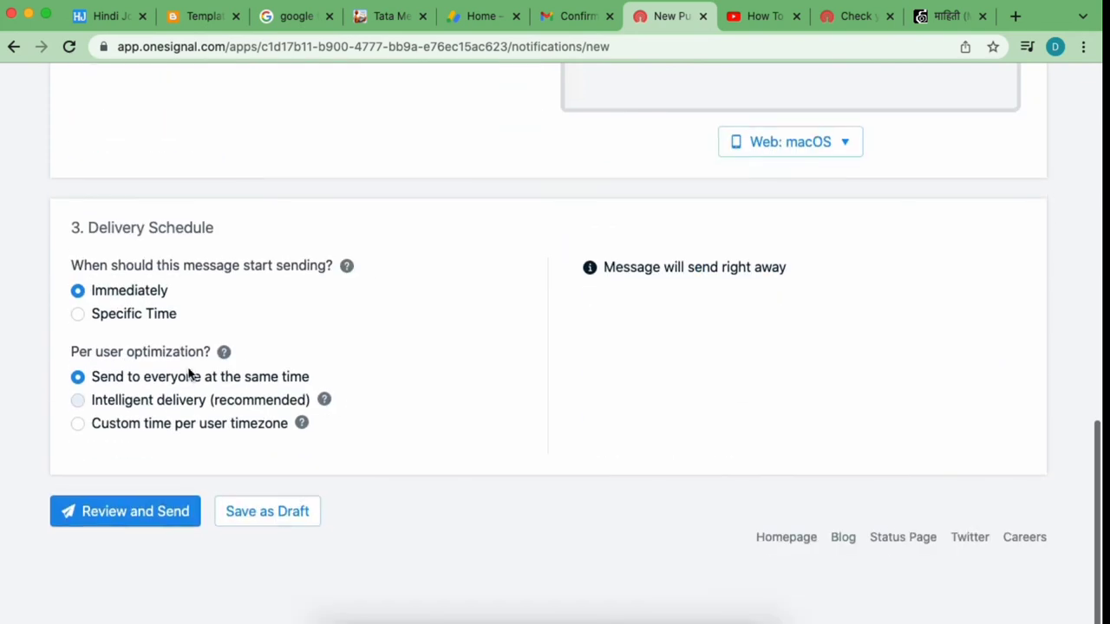
pyautogui.click(103, 321)
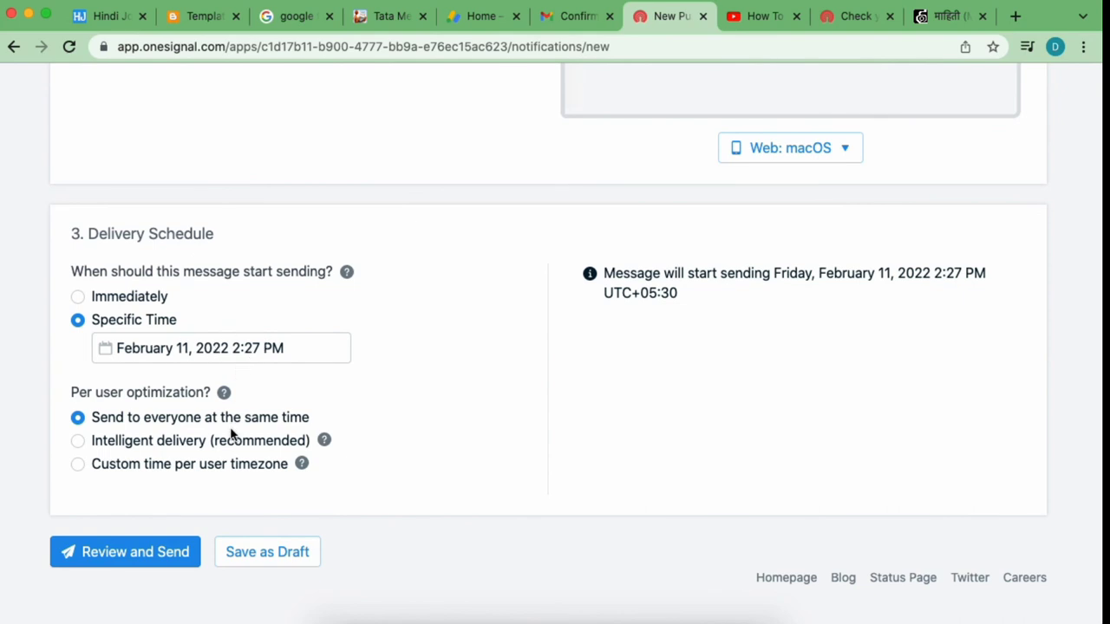
pyautogui.scroll(-1, 174, 486)
pyautogui.click(130, 529)
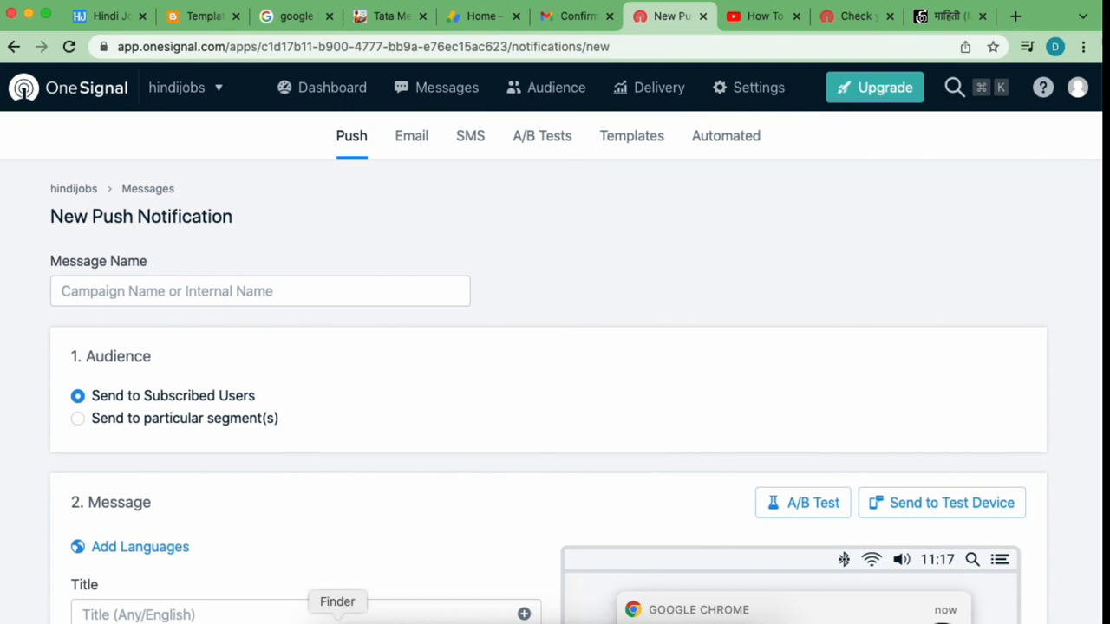
pyautogui.scroll(-10, 593, 457)
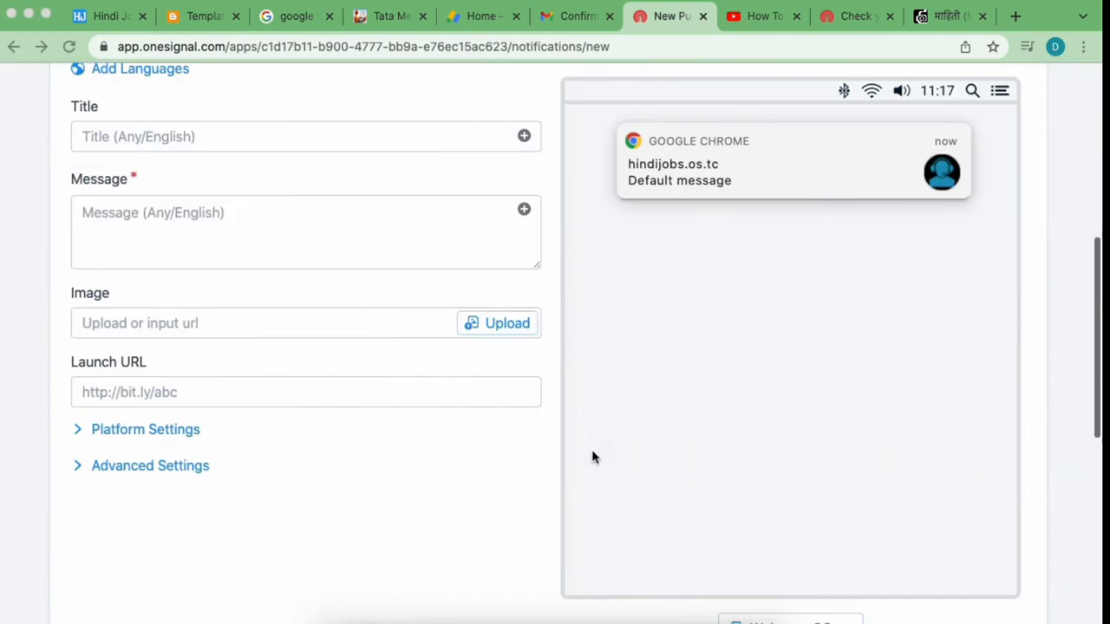
pyautogui.scroll(6, 593, 457)
pyautogui.scroll(-10, 593, 457)
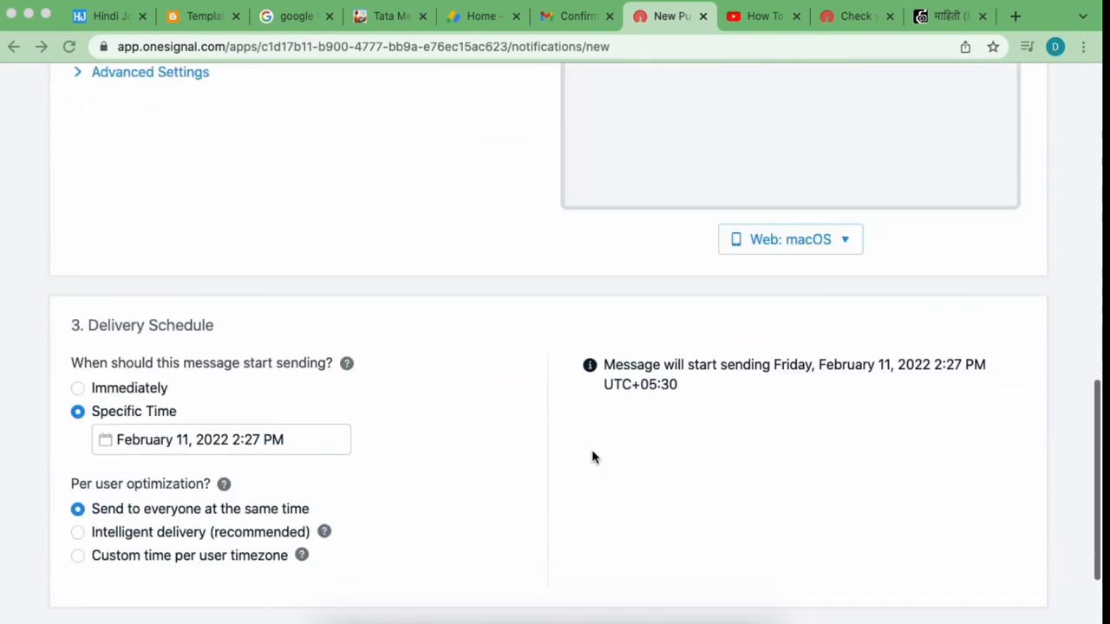
pyautogui.scroll(8, 594, 457)
pyautogui.scroll(6, 592, 452)
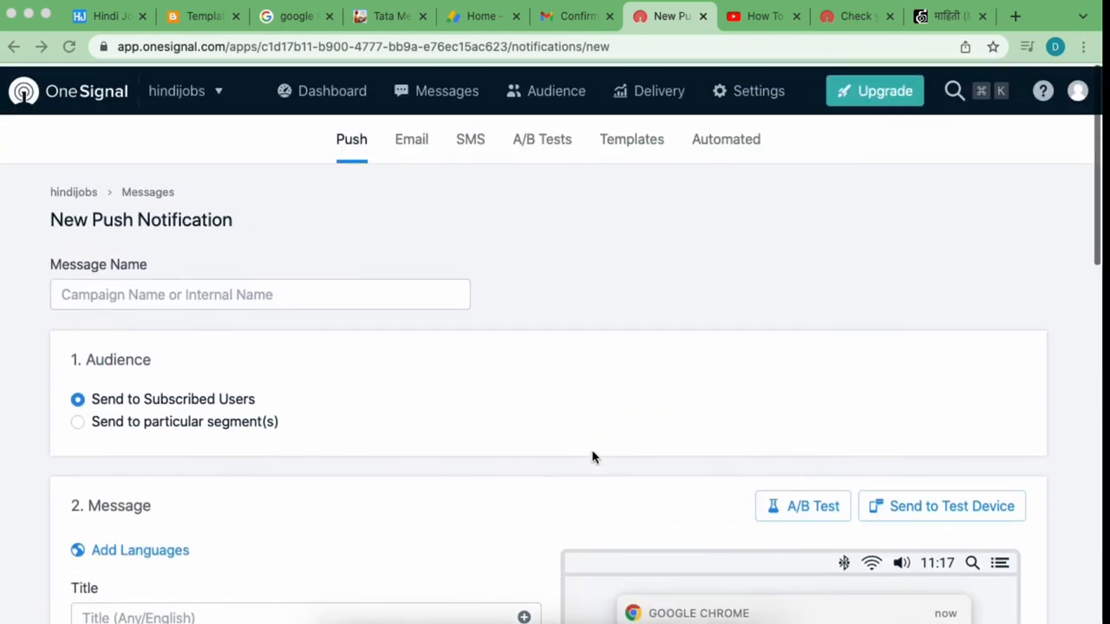
pyautogui.scroll(-8, 593, 457)
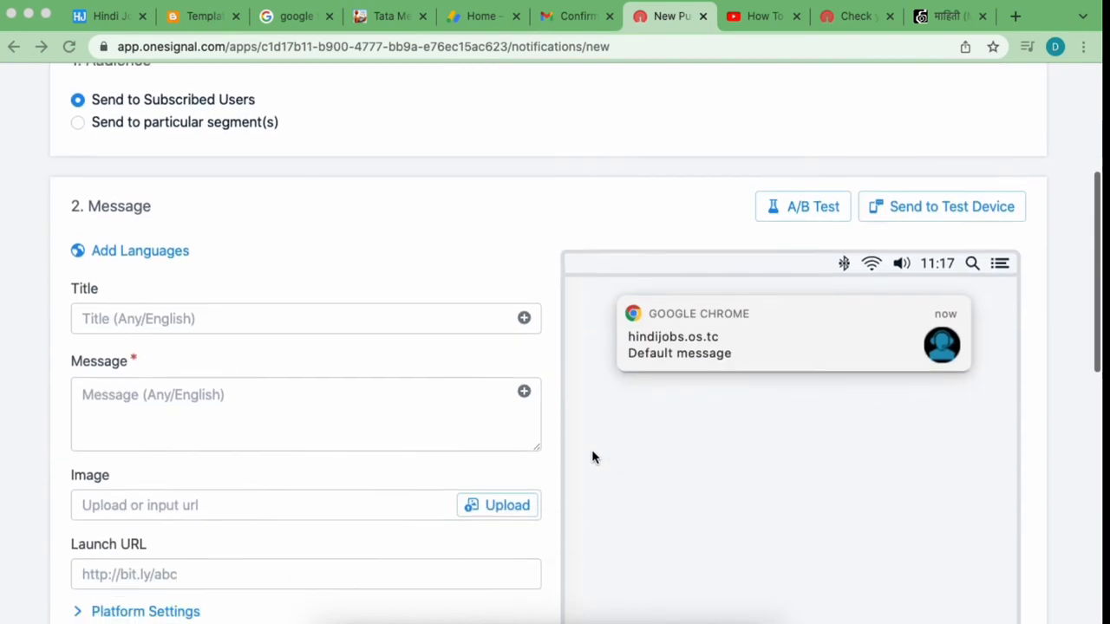